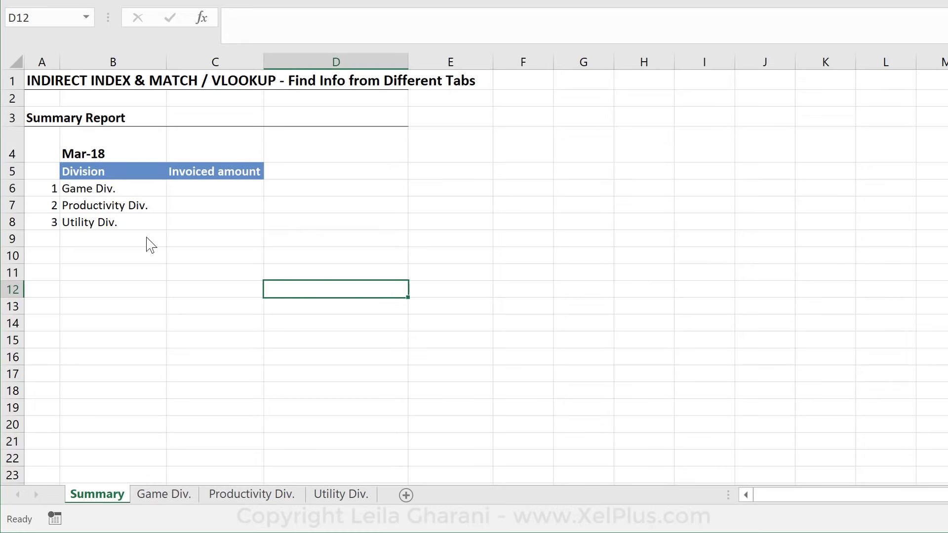
Examine the layout of the Game Div., Productivity Div. and Utility Div. sheets and return to the Summary sheet.
left_click(162, 495)
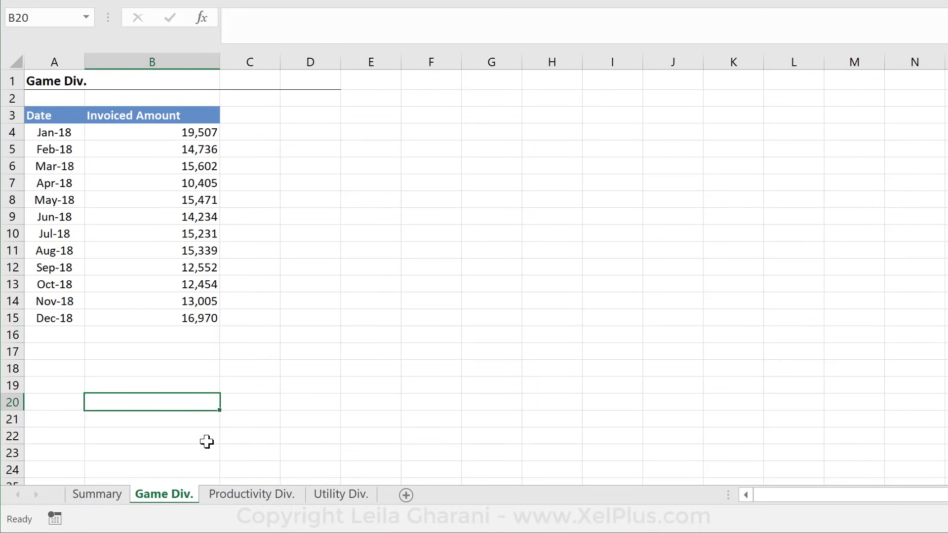
left_click(240, 500)
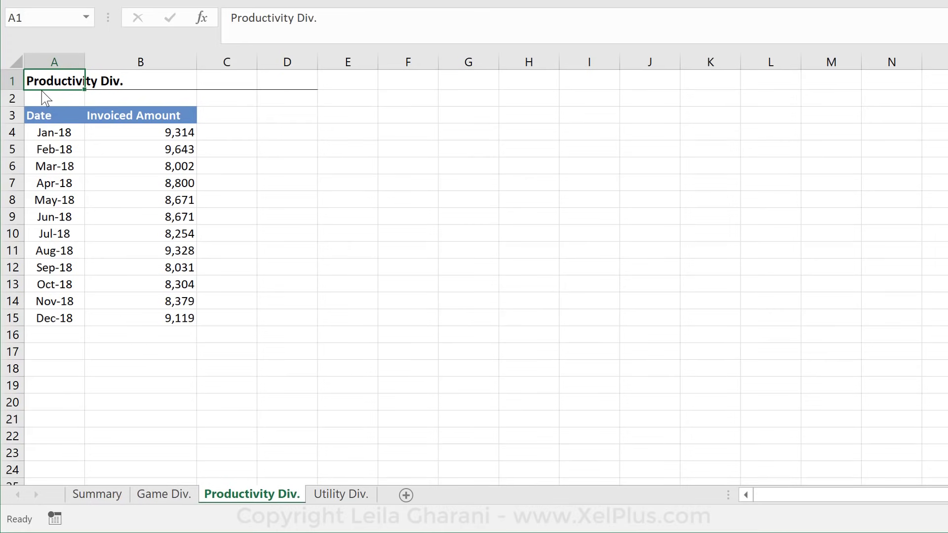
left_click(342, 496)
left_click(108, 497)
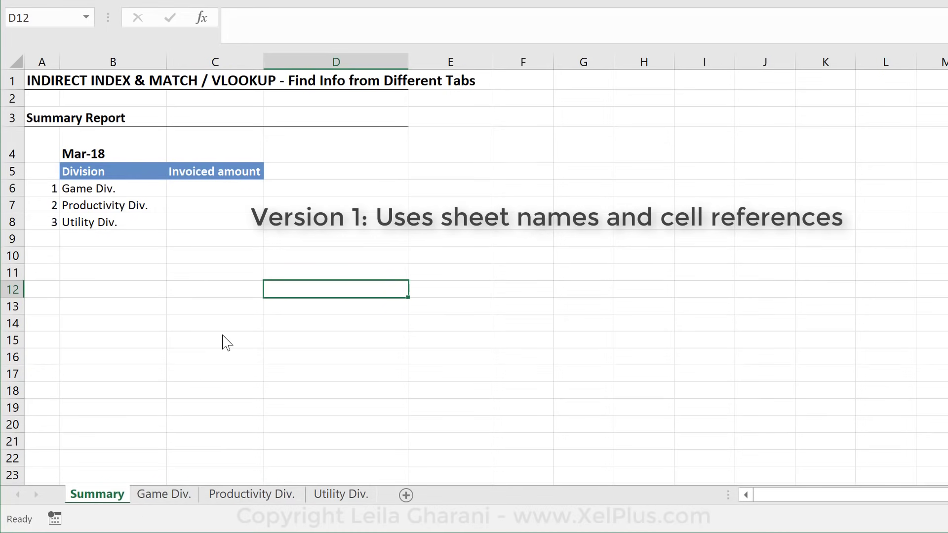
left_click(174, 495)
left_click(174, 495)
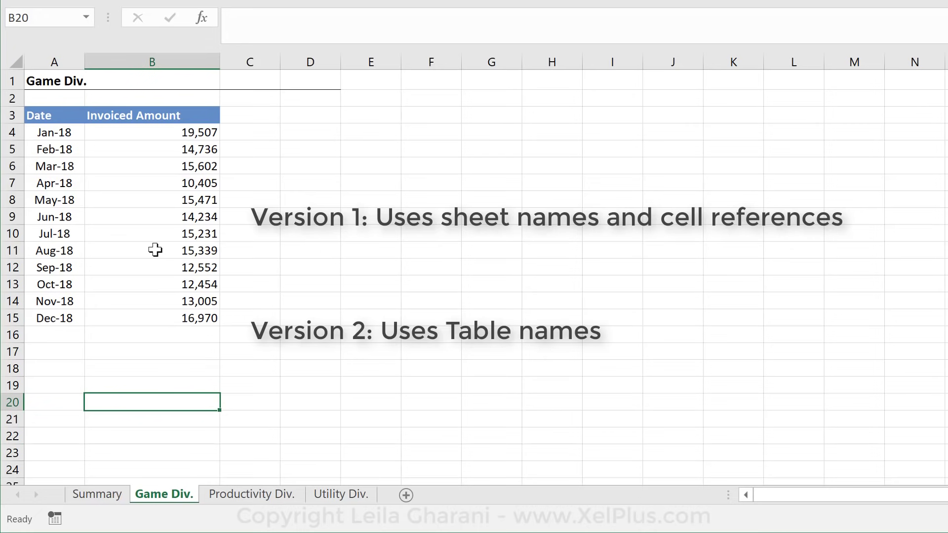
left_click(99, 495)
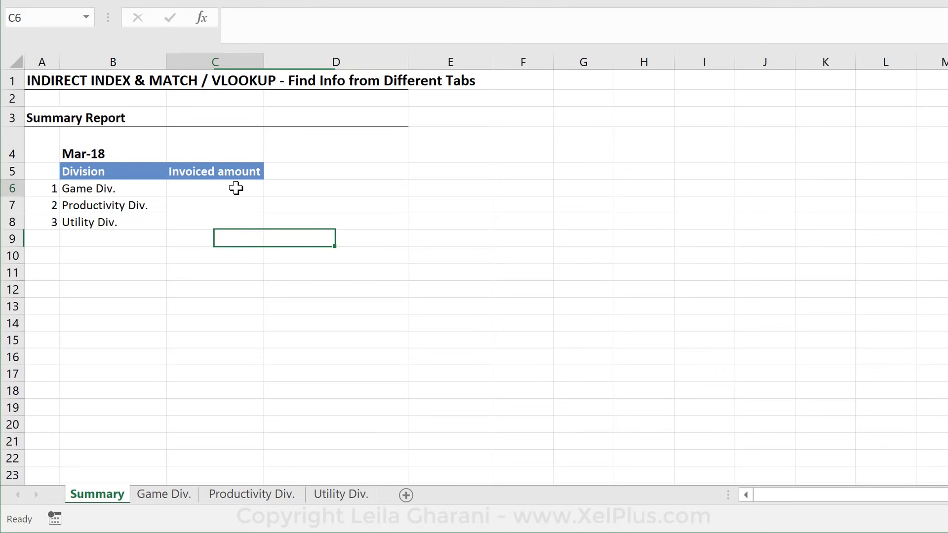
Start a VLOOKUP formula in cell C6 for Game Div. with the absolute reference $B$4 as lookup value.
left_click(239, 188)
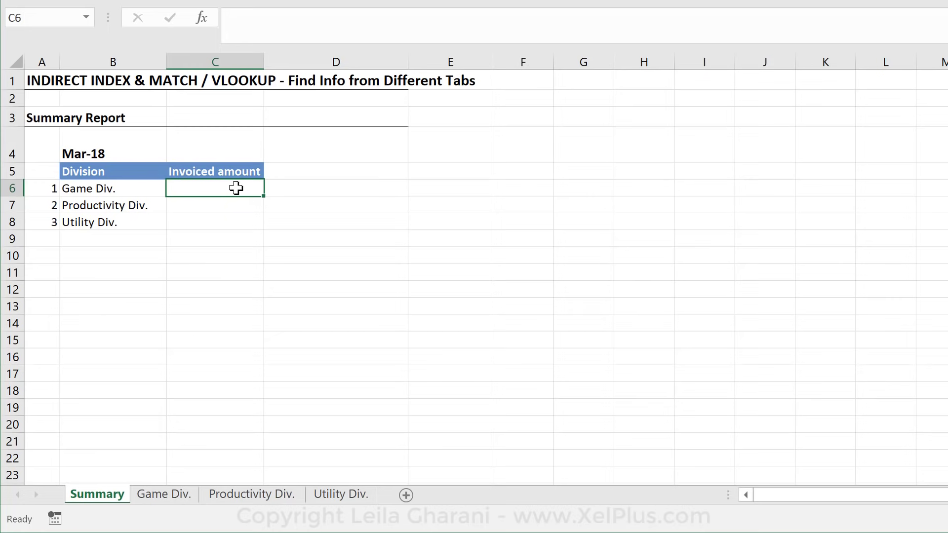
left_click(119, 191)
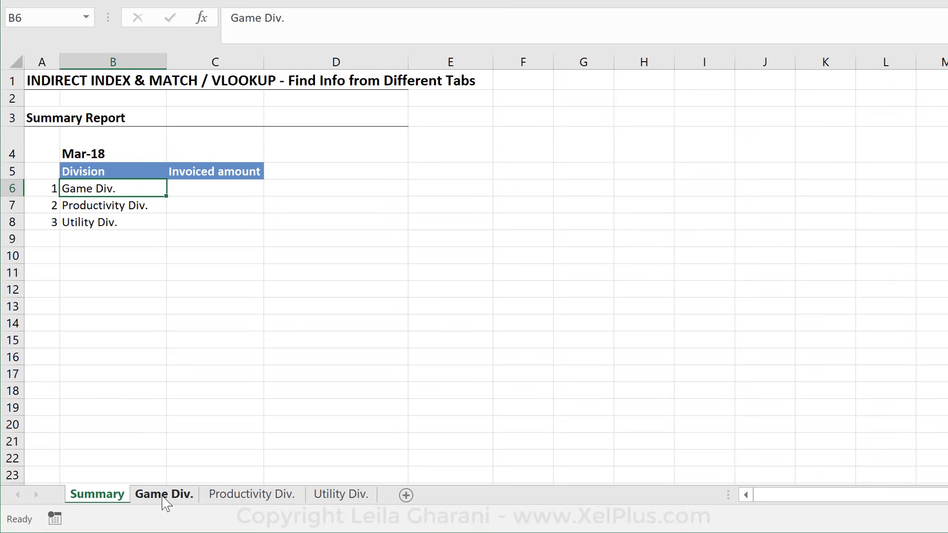
left_click(199, 205)
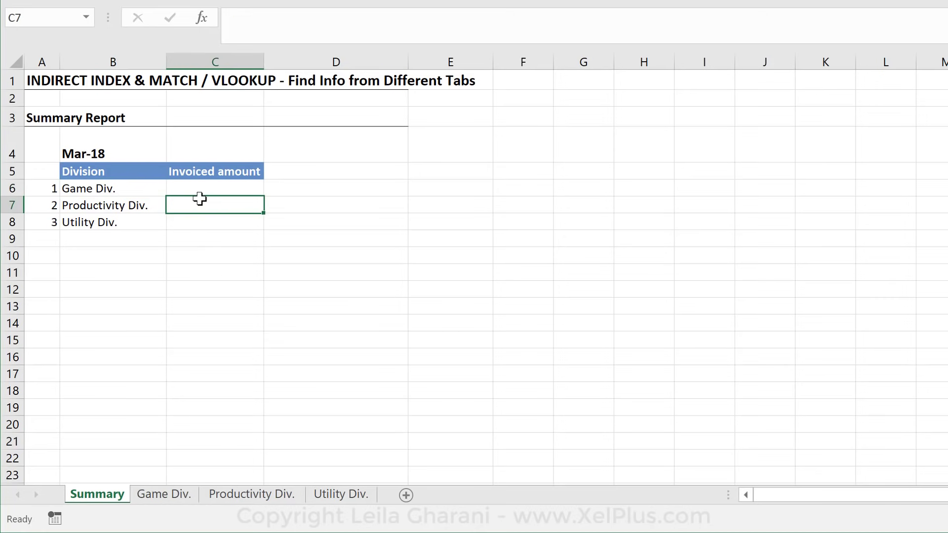
left_click(199, 190)
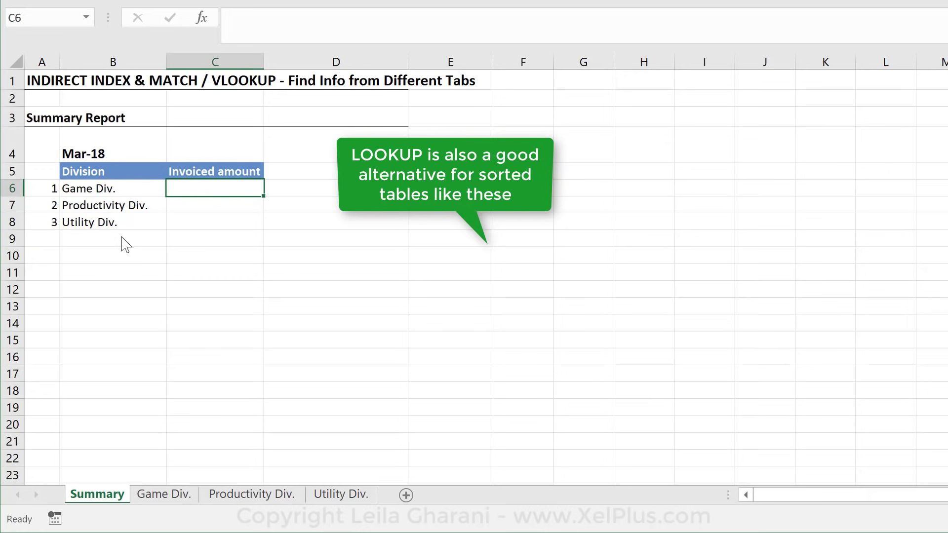
type("=vlookup")
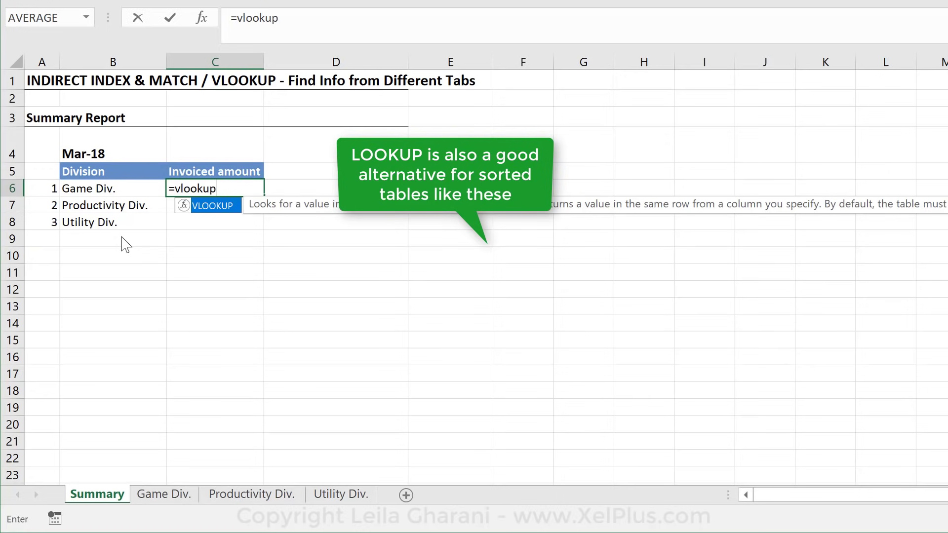
type("(")
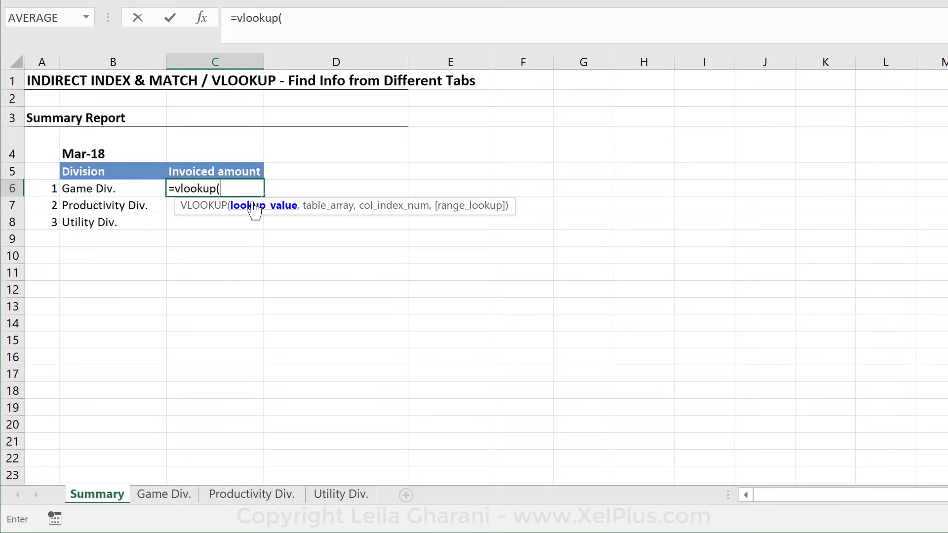
left_click(144, 151)
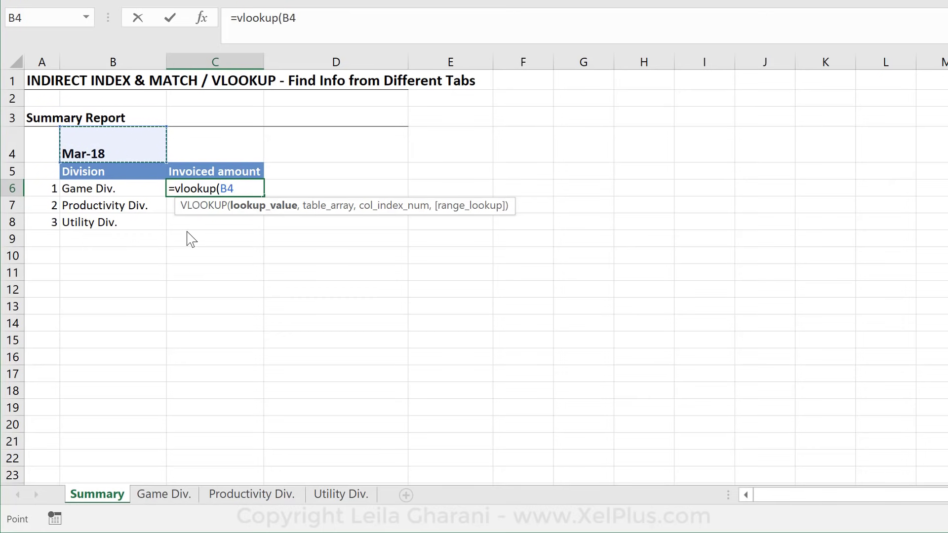
key("F4")
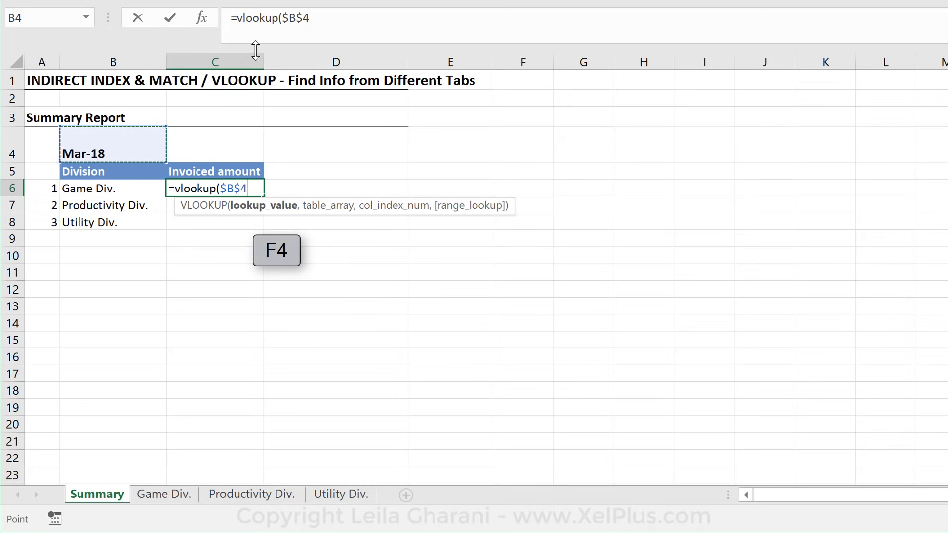
type(",")
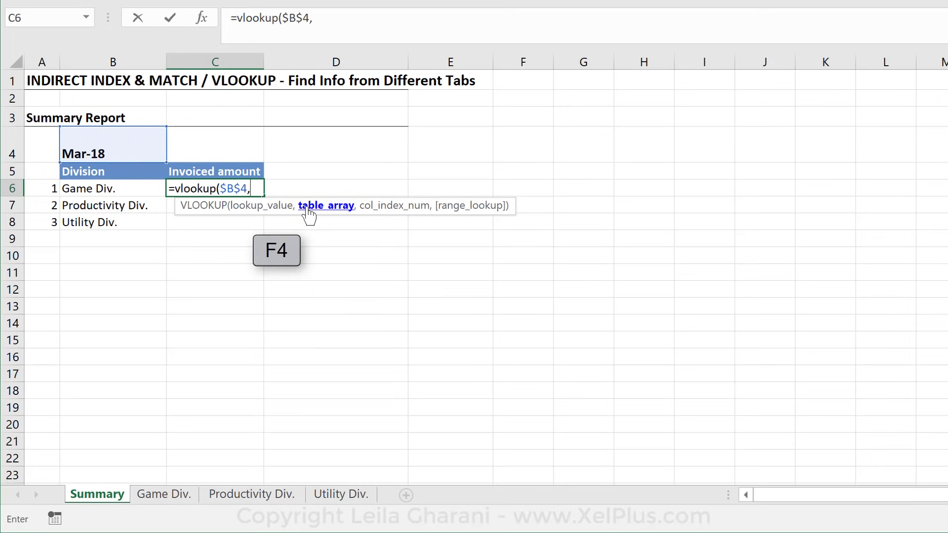
Complete the VLOOKUP with table array 'Game Div.'!$A$4:$B$24, column index 2 and exact match (FALSE).
left_click(168, 495)
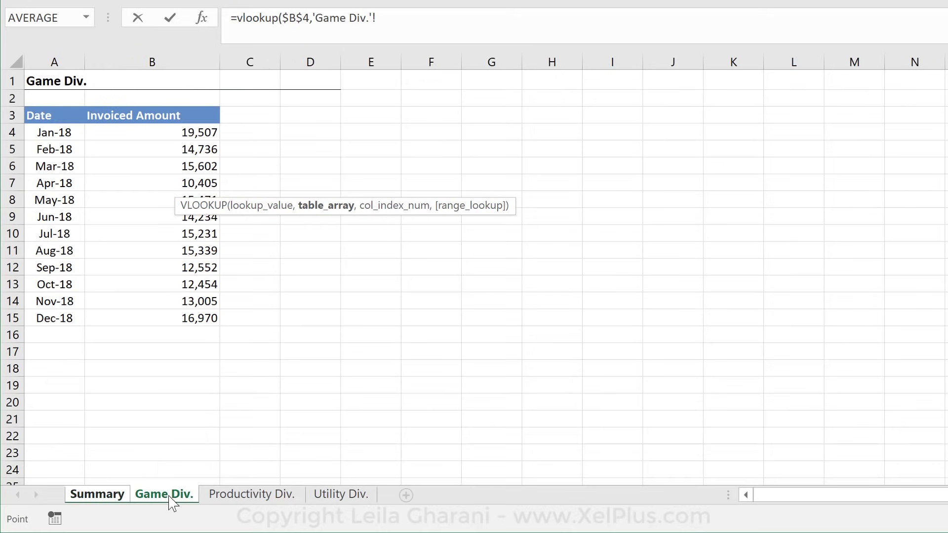
left_click_drag(49, 132, 164, 473)
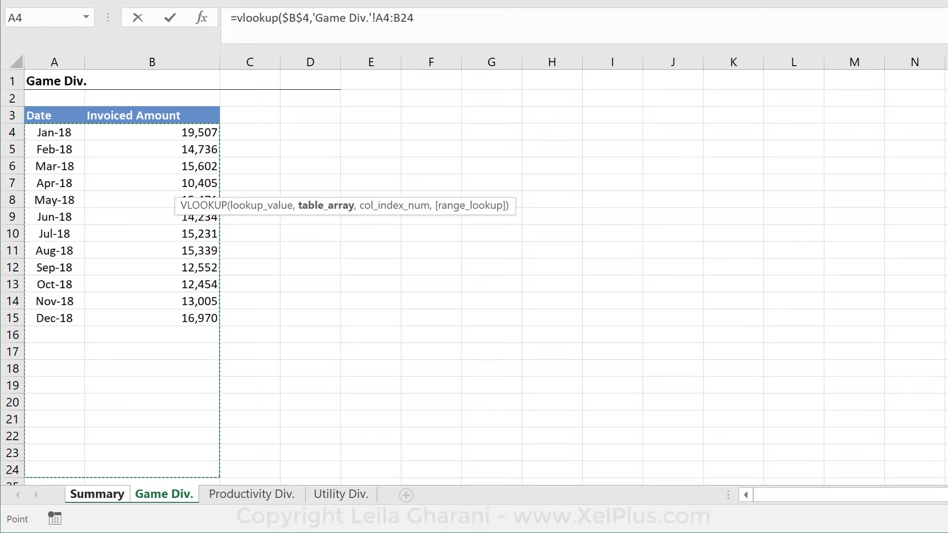
key("F4")
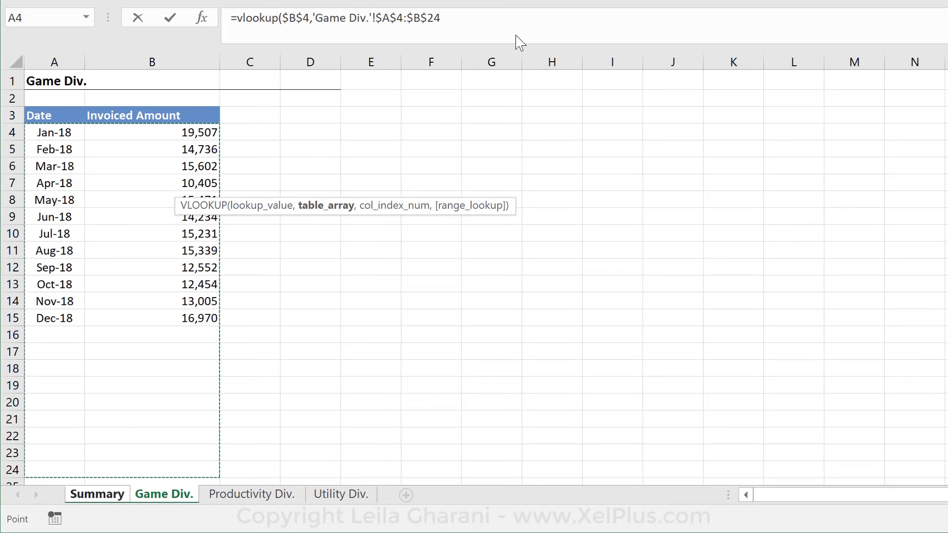
type(",")
key("F4")
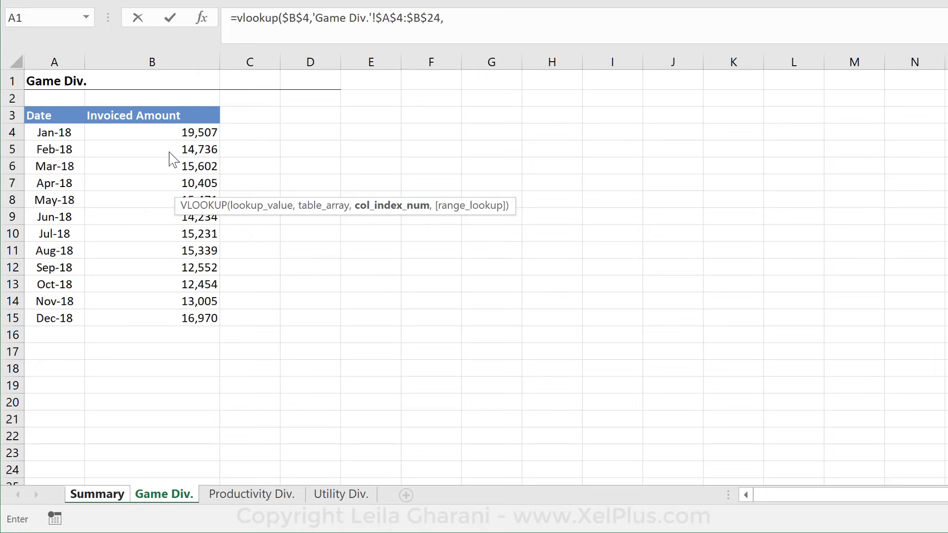
type(",")
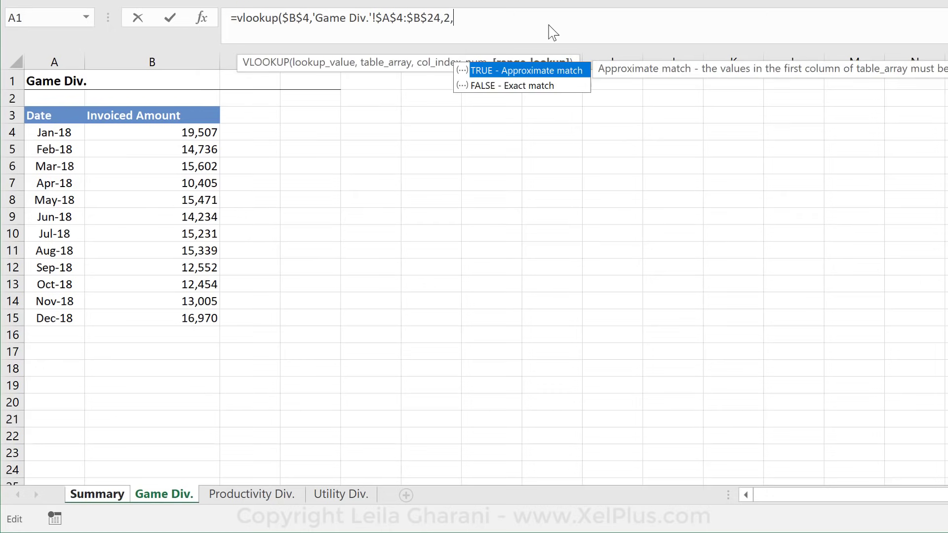
double_click(536, 91)
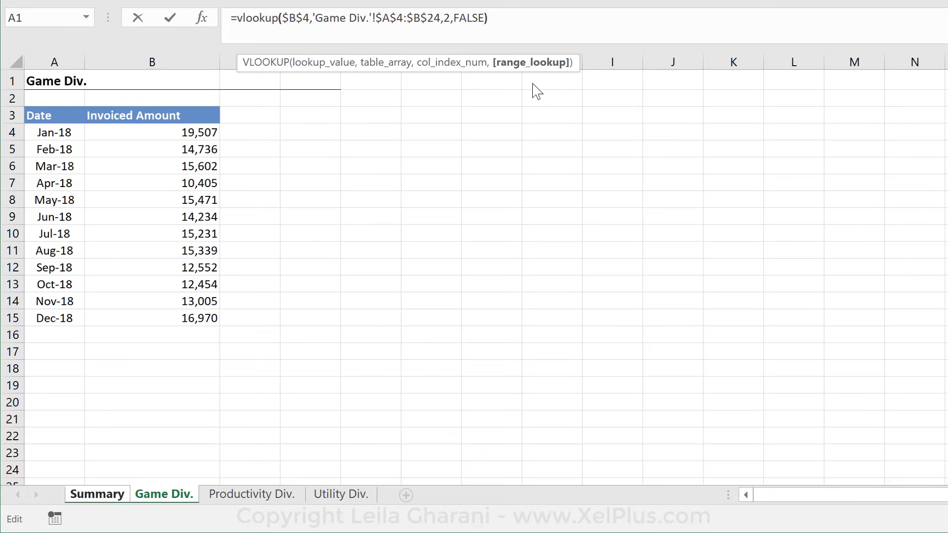
type(")")
key("Return")
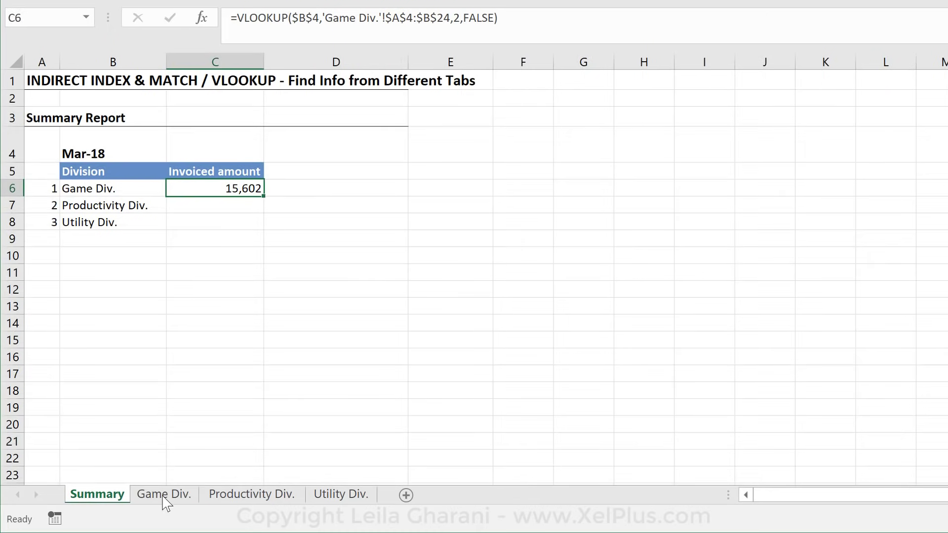
Check the Mar-18 amount on the Game Div. sheet and copy the C6 formula down to C8 on Summary.
left_click(157, 496)
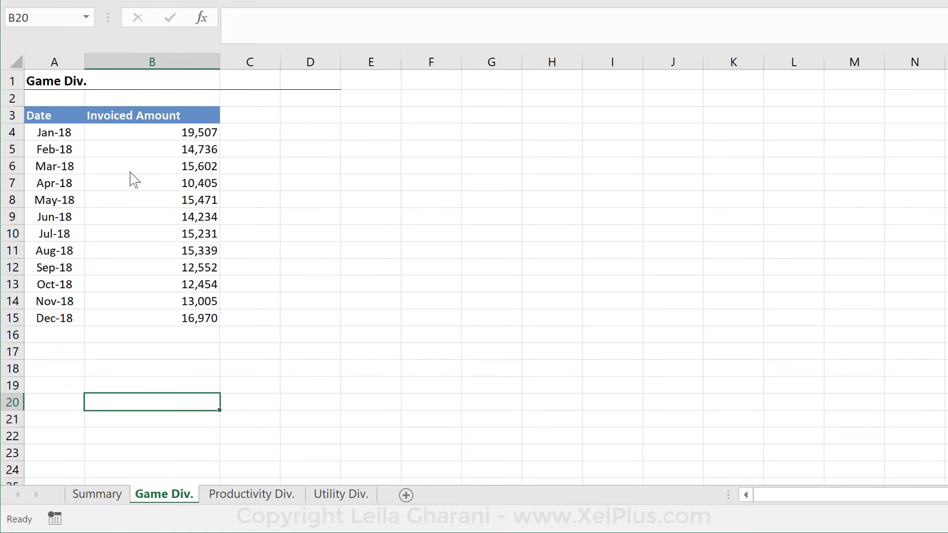
left_click(99, 495)
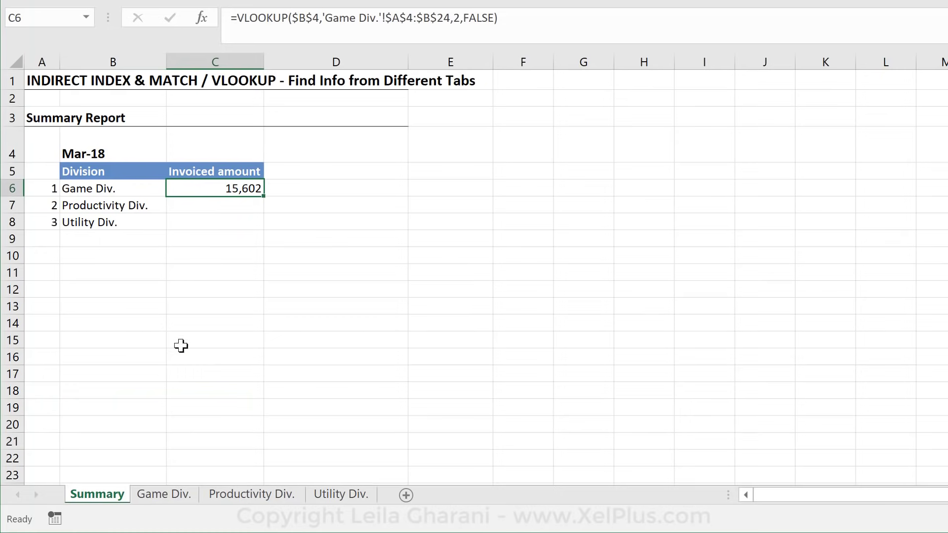
double_click(263, 197)
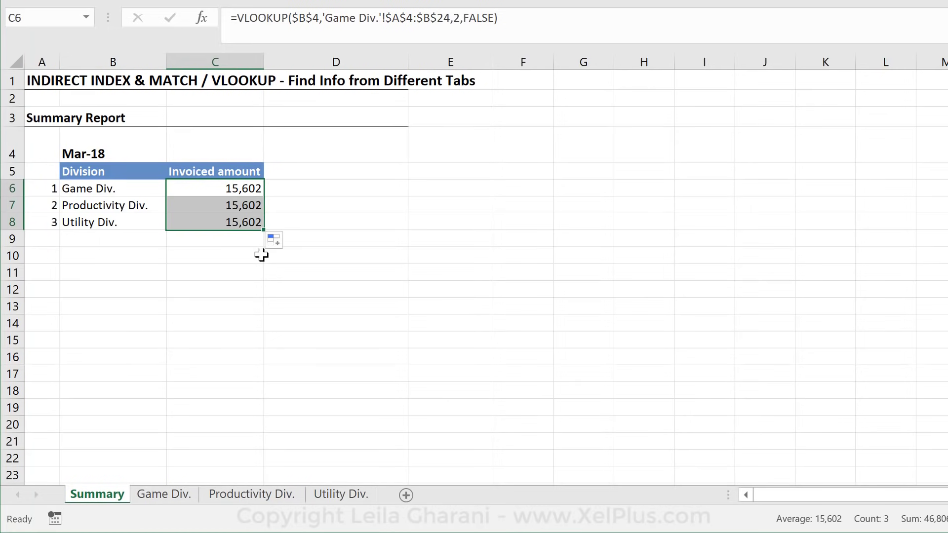
left_click(240, 221)
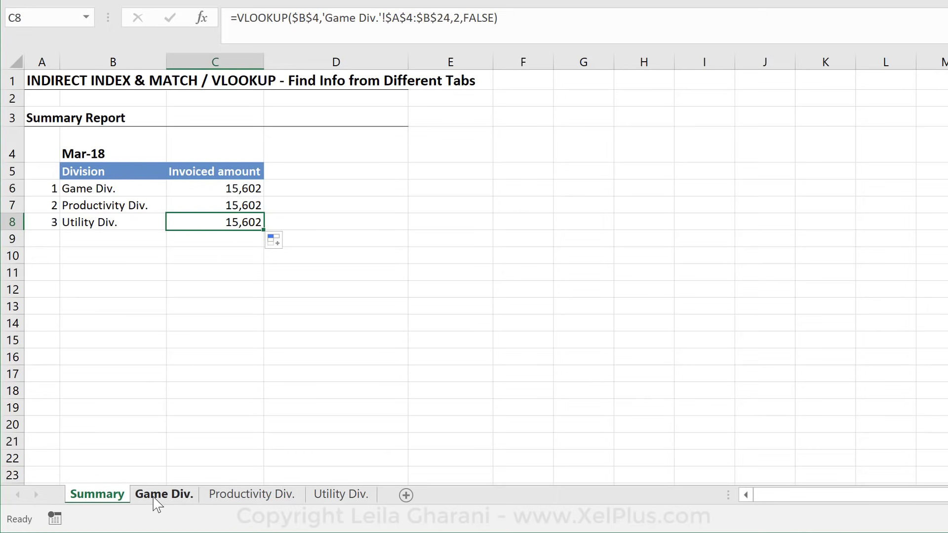
Examine the fixed sheet name Game Div. inside the VLOOKUP formula of cell C6.
left_click(221, 190)
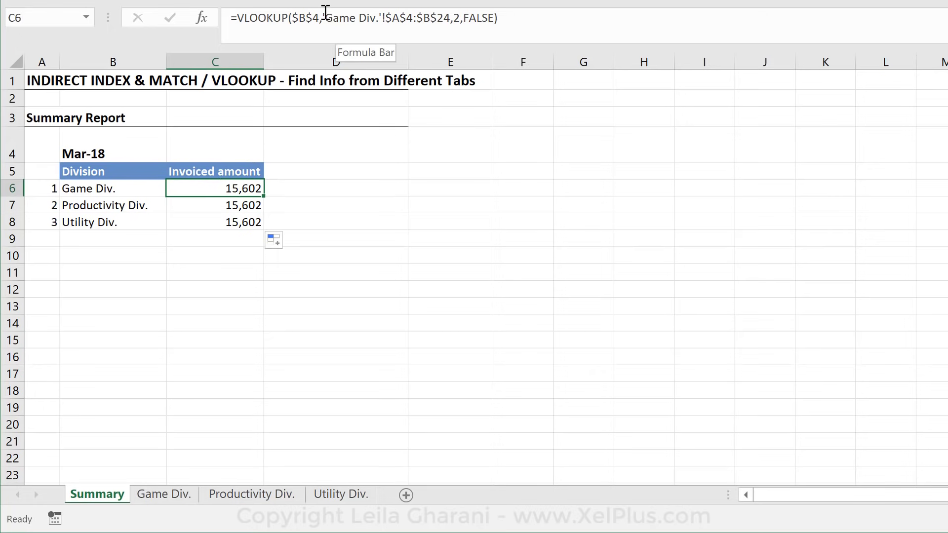
key("F2")
left_click_drag(325, 18, 380, 20)
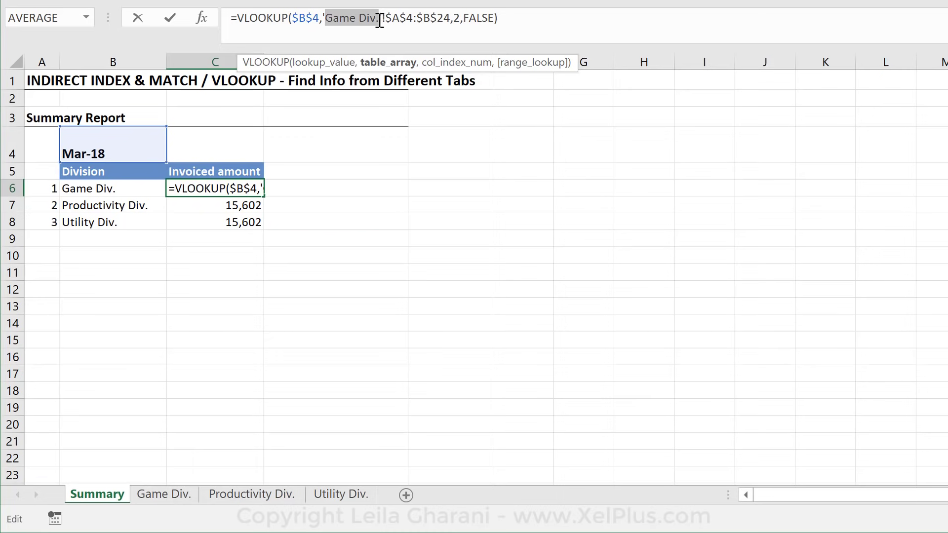
key("ctrl+Return")
Enter the test formula =INDIRECT("A3") in cell E6.
left_click(425, 190)
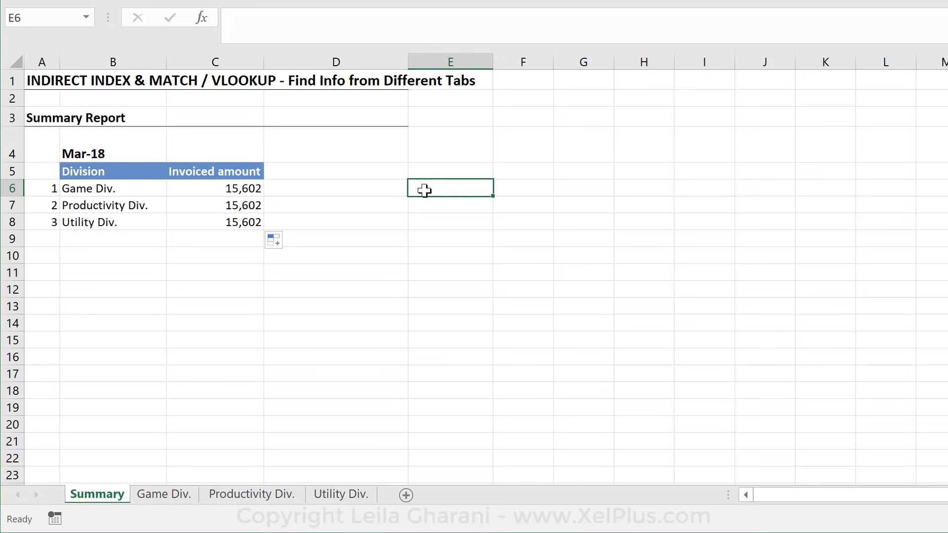
type("=indirect(")
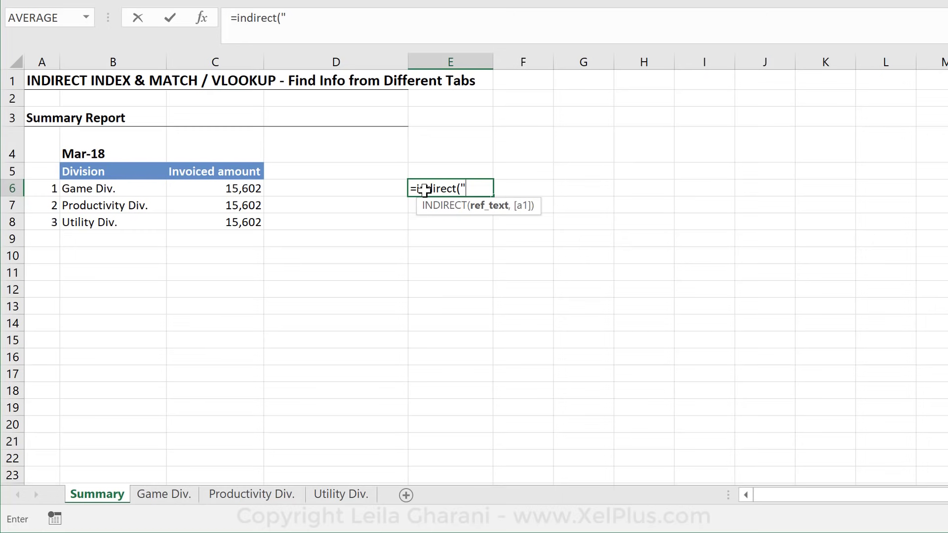
type("A3\")")
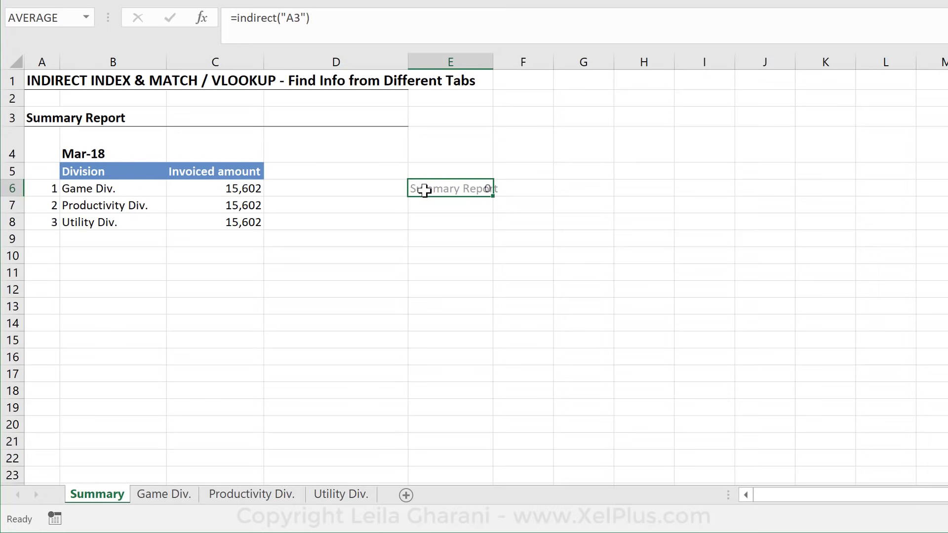
key("ctrl+Return")
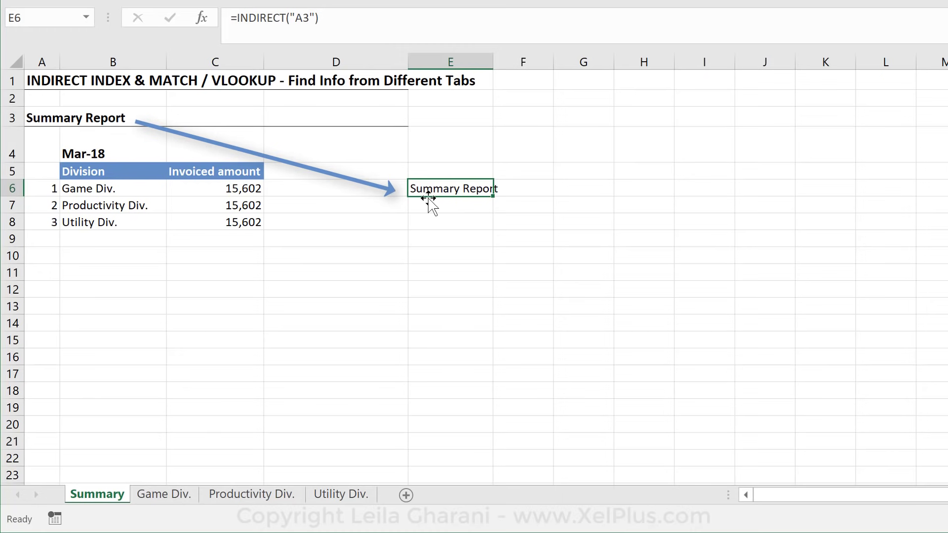
Enter A1 in cell E5 and change the test formula in E6 to =INDIRECT(E5).
left_click(449, 170)
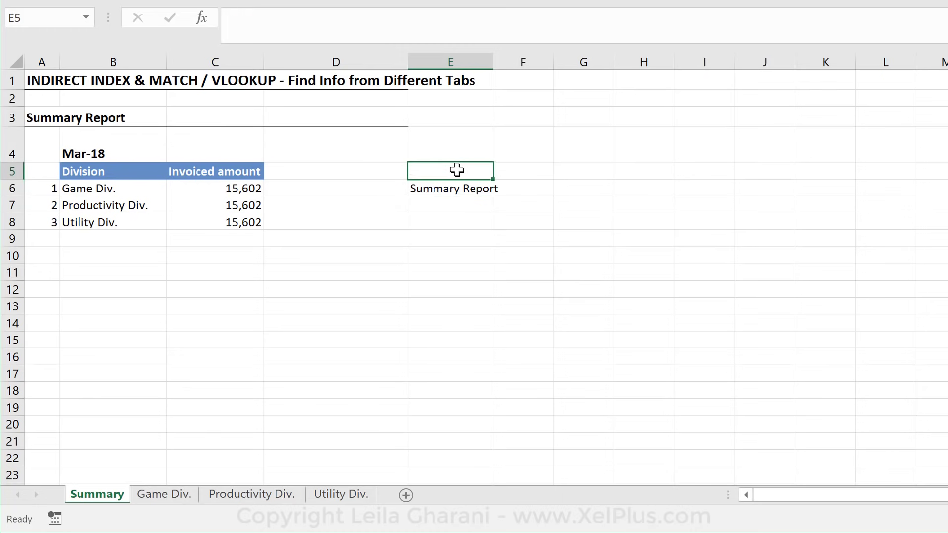
type("A1")
left_click(452, 189)
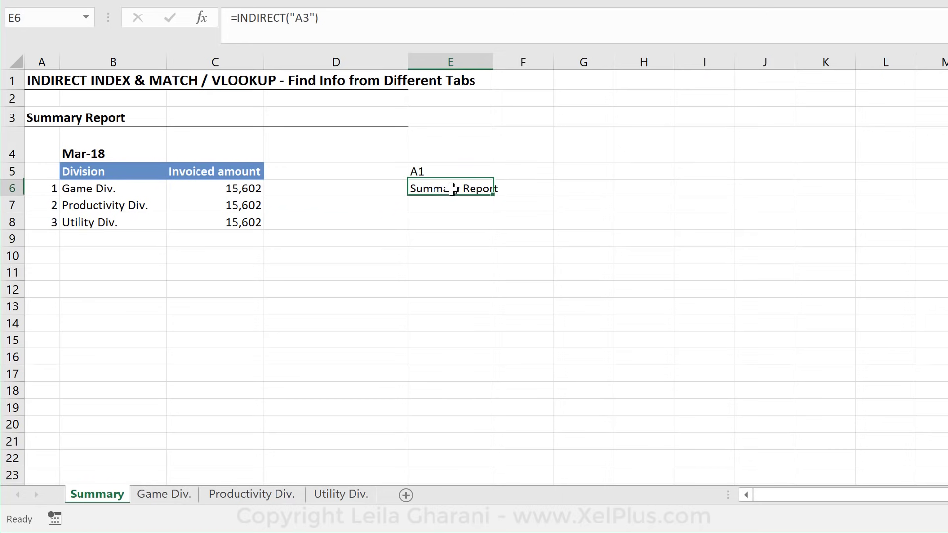
left_click(318, 20)
key("BackSpace")
key("BackSpace")
key("BackSpace")
key("BackSpace")
key("BackSpace")
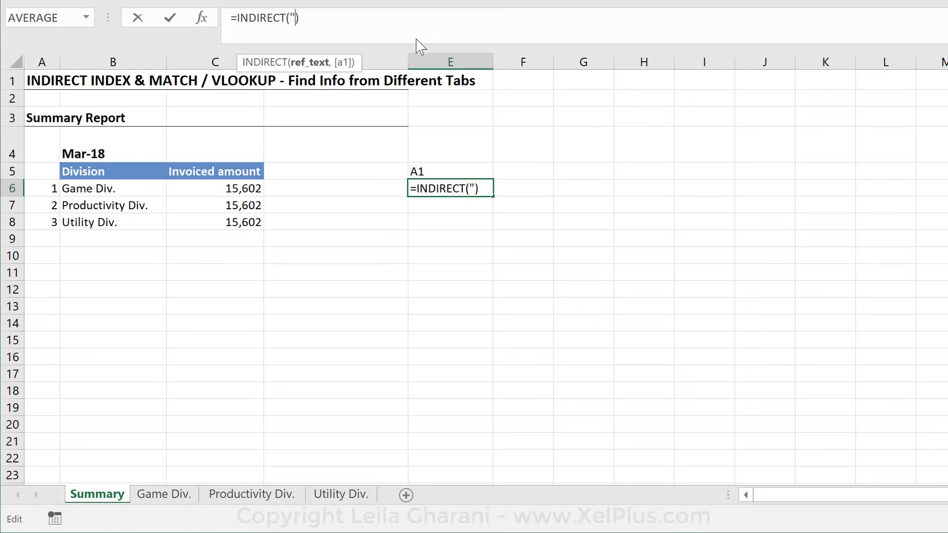
type("(")
left_click(444, 168)
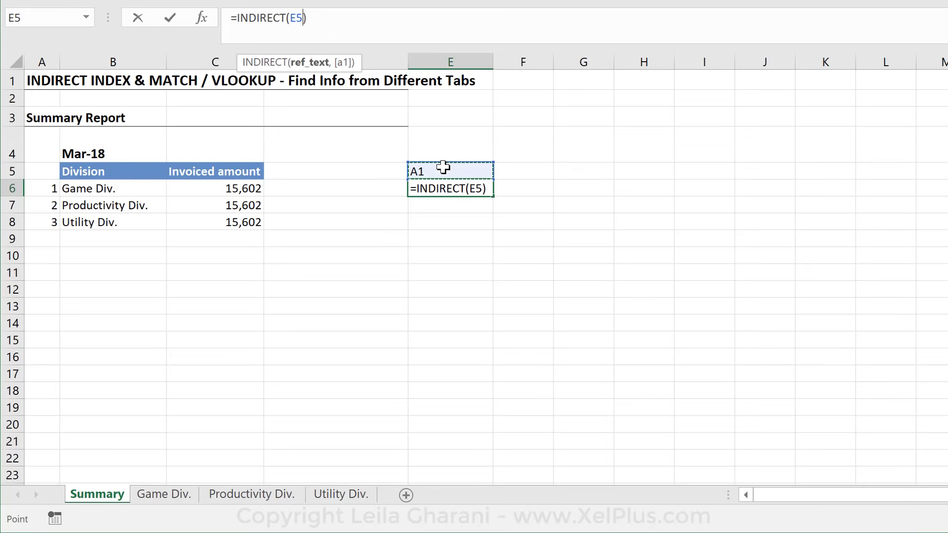
key("ctrl+Return")
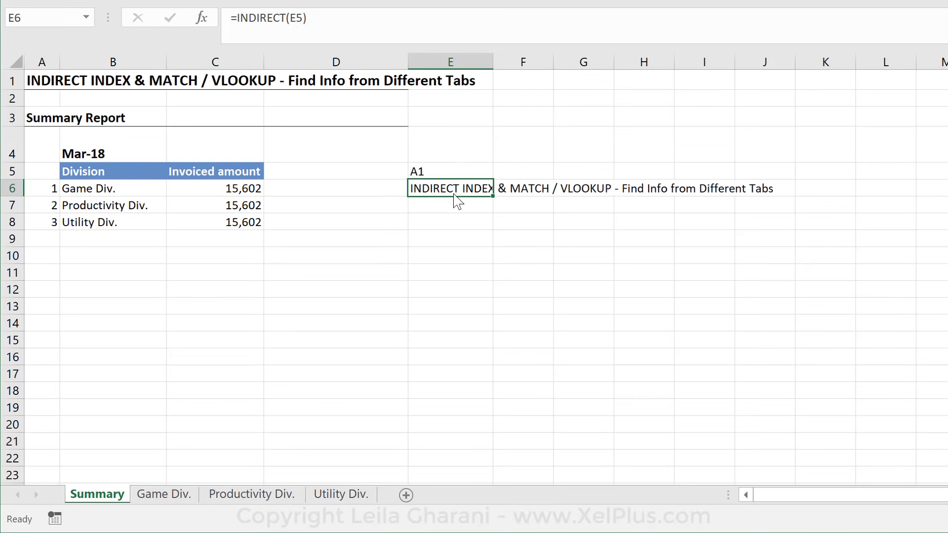
left_click(428, 171)
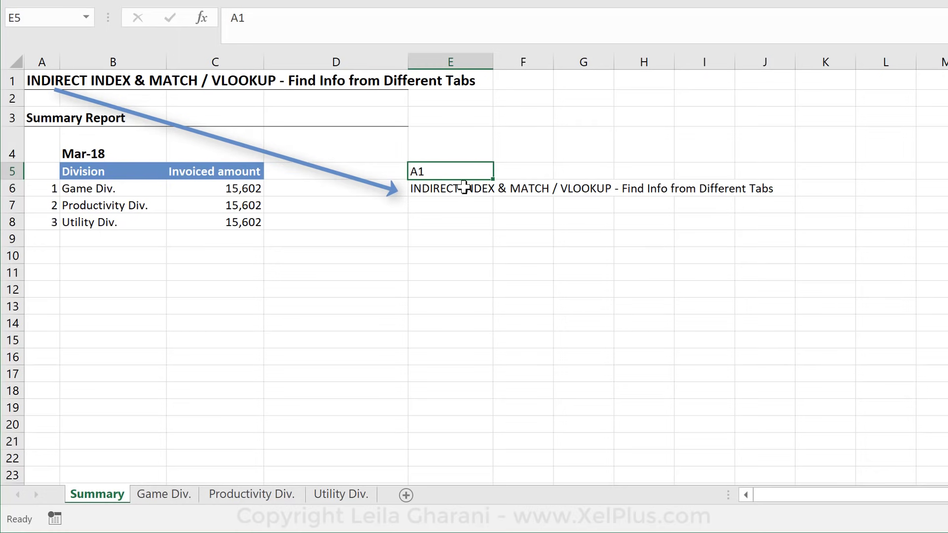
Examine the table array 'Game Div.'!$A$4:$B$24 and its fixed sheet name in the VLOOKUP formula of C6.
left_click(239, 191)
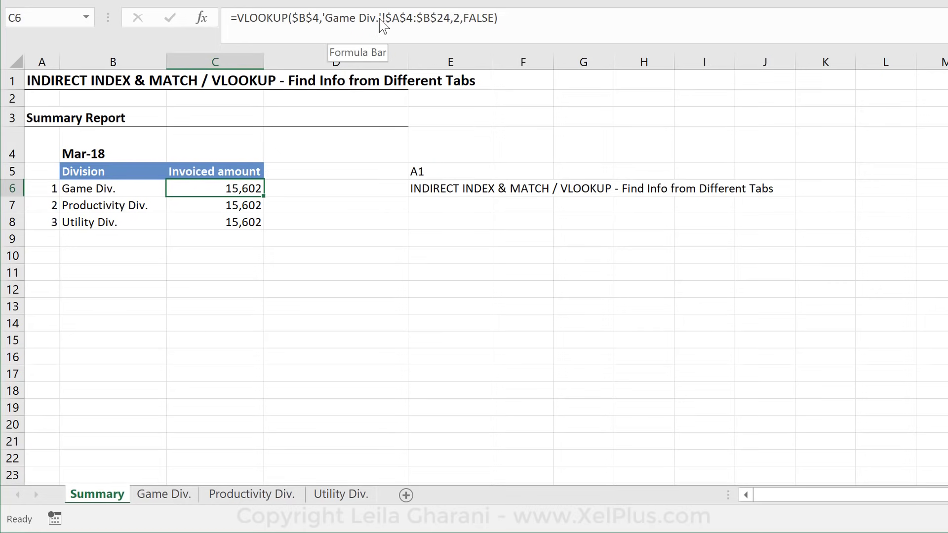
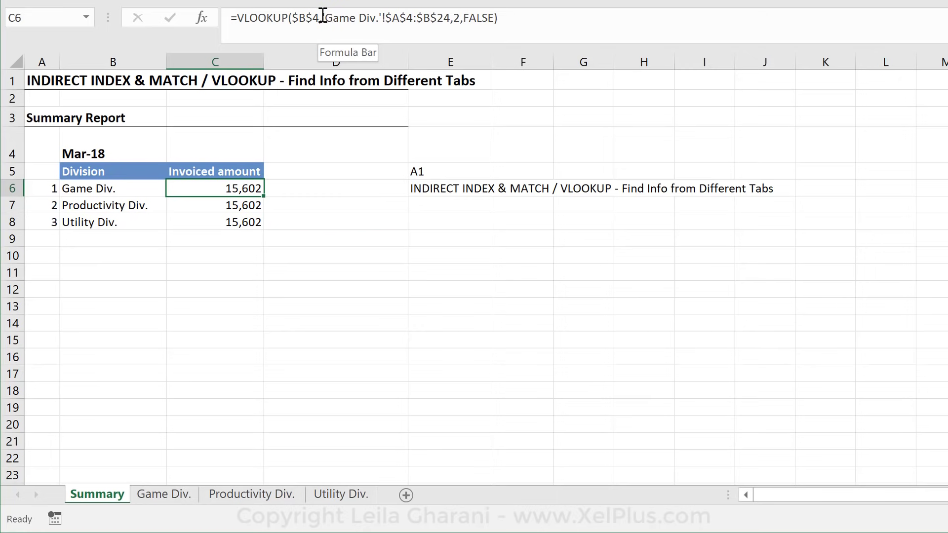
left_click(323, 18)
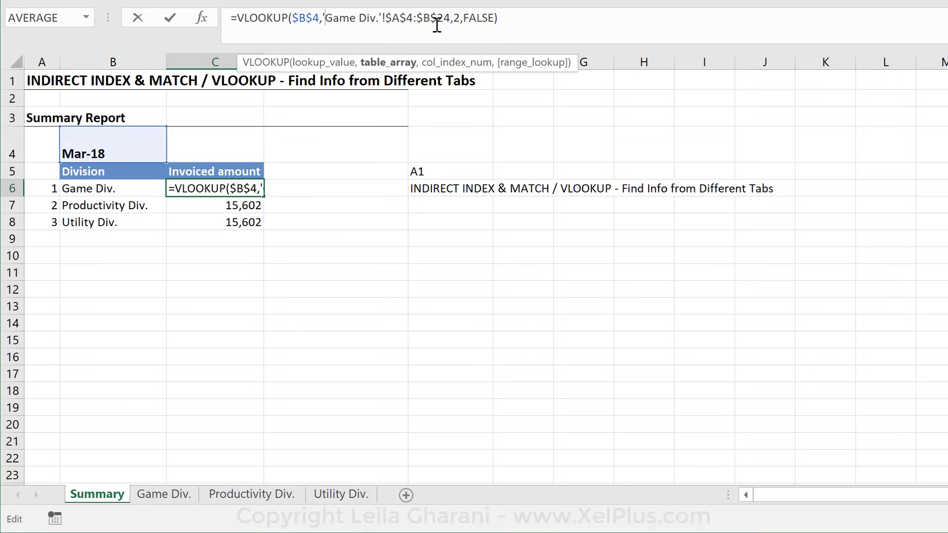
left_click_drag(450, 20, 321, 20)
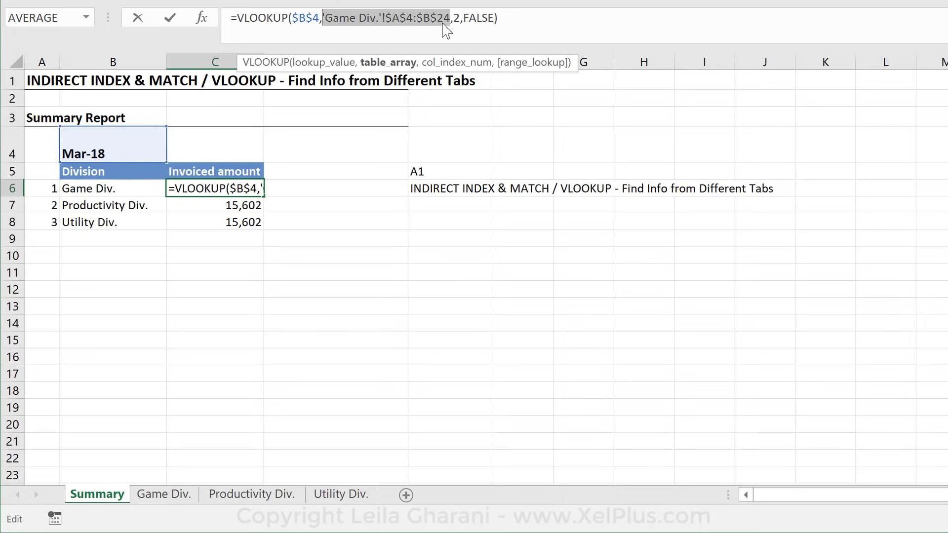
left_click(375, 22)
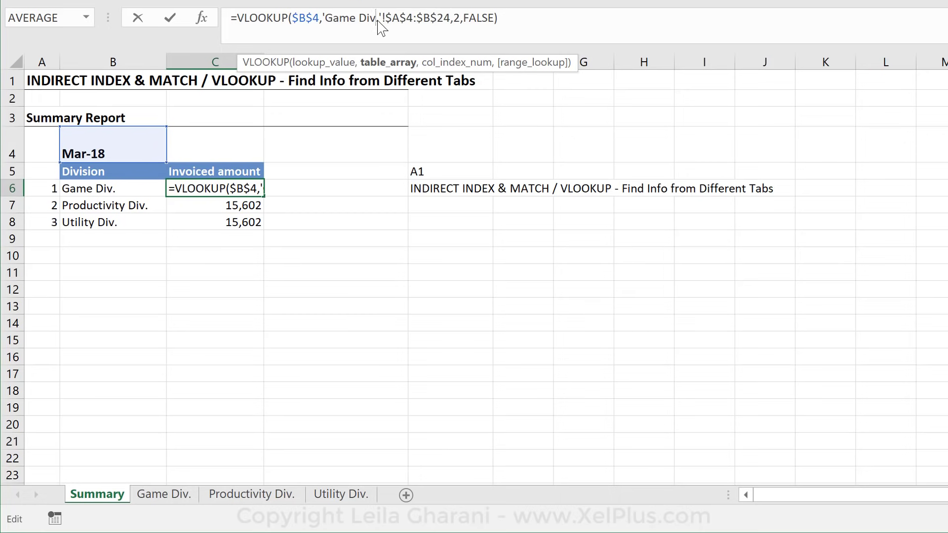
left_click_drag(379, 22, 330, 22)
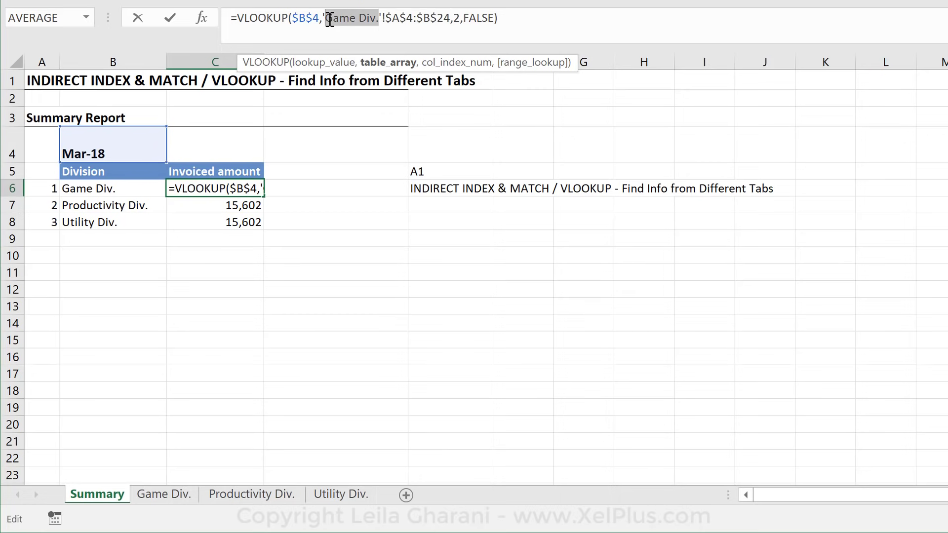
left_click(328, 22)
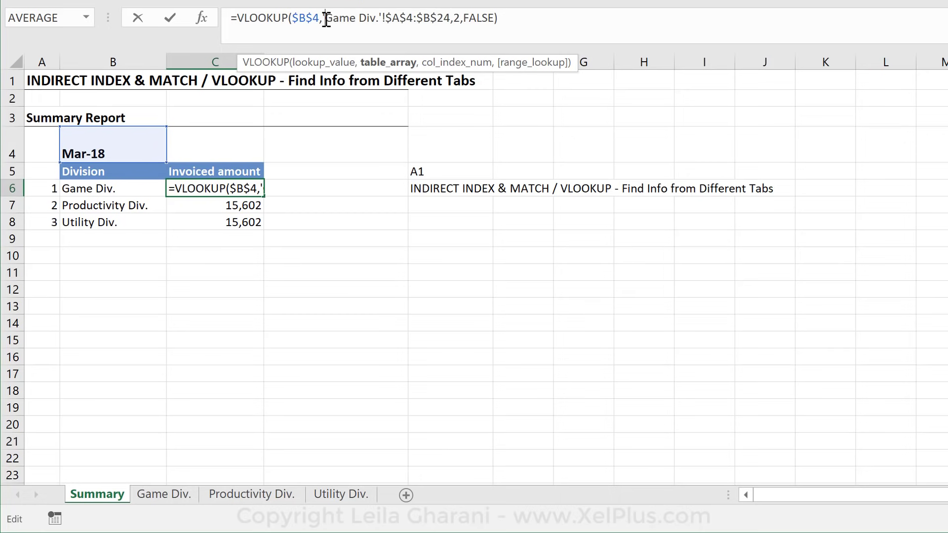
left_click_drag(325, 19, 379, 16)
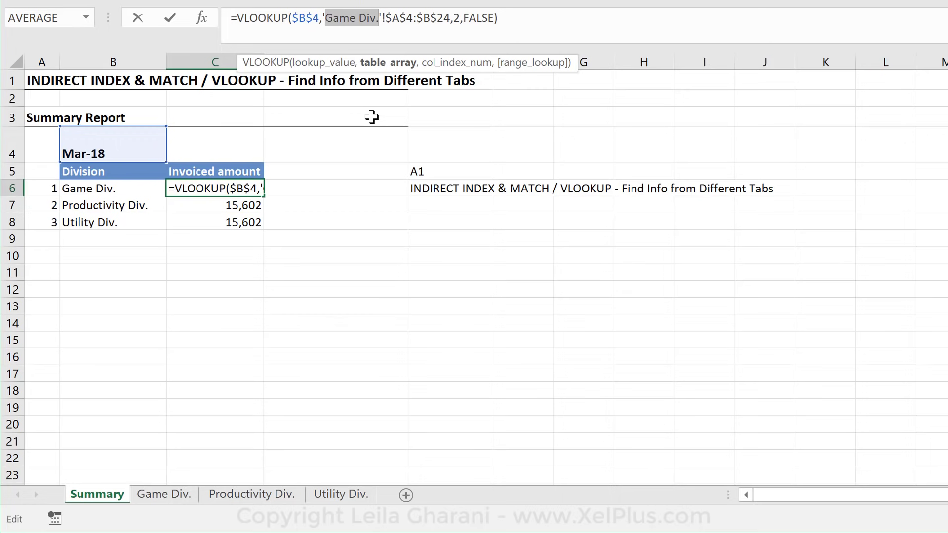
Wrap the table array of the C6 formula in INDIRECT as quoted text: INDIRECT("'Game Div.'!$A$4:$B$24").
left_click(325, 22)
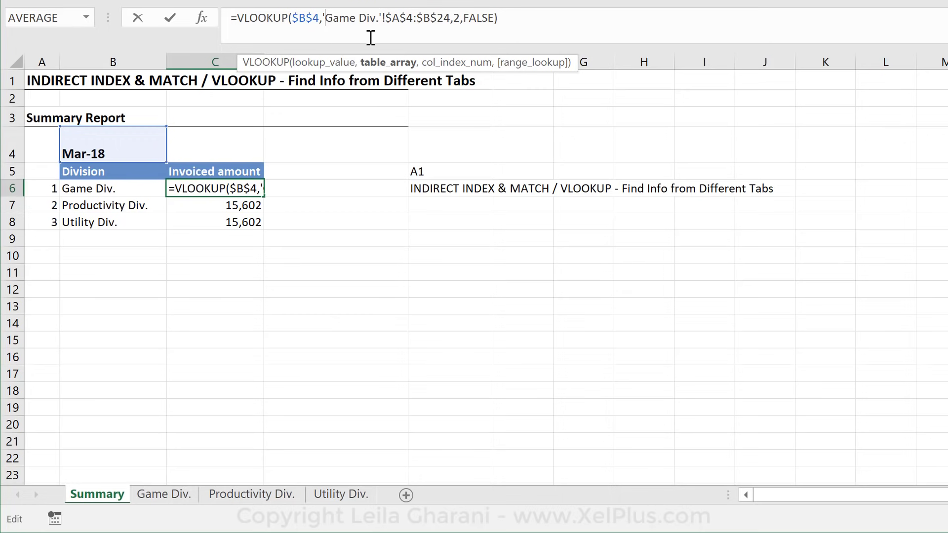
key("Left")
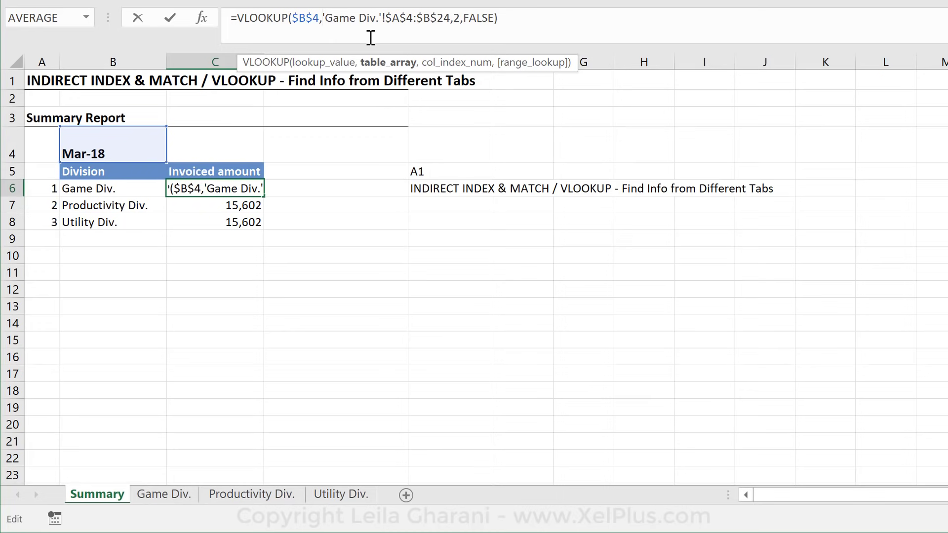
type("indirect(")
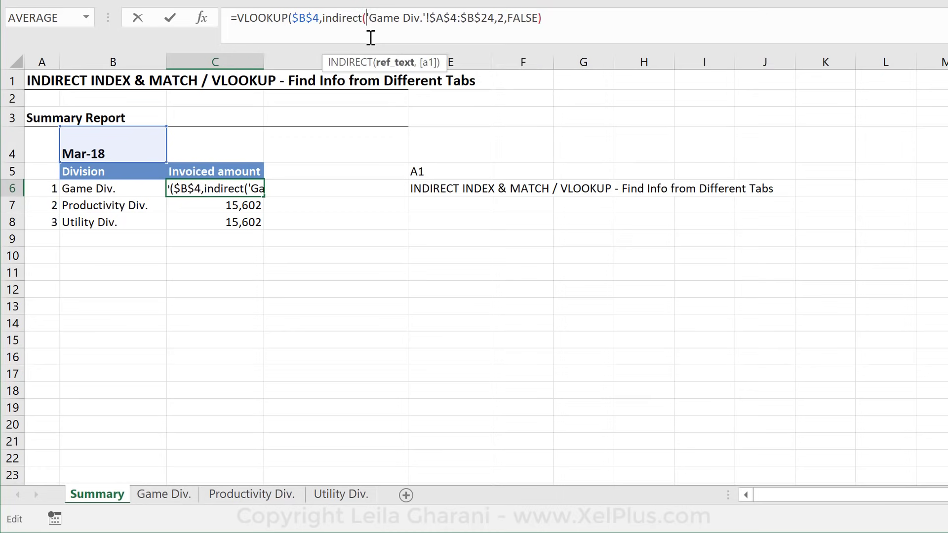
type("\"")
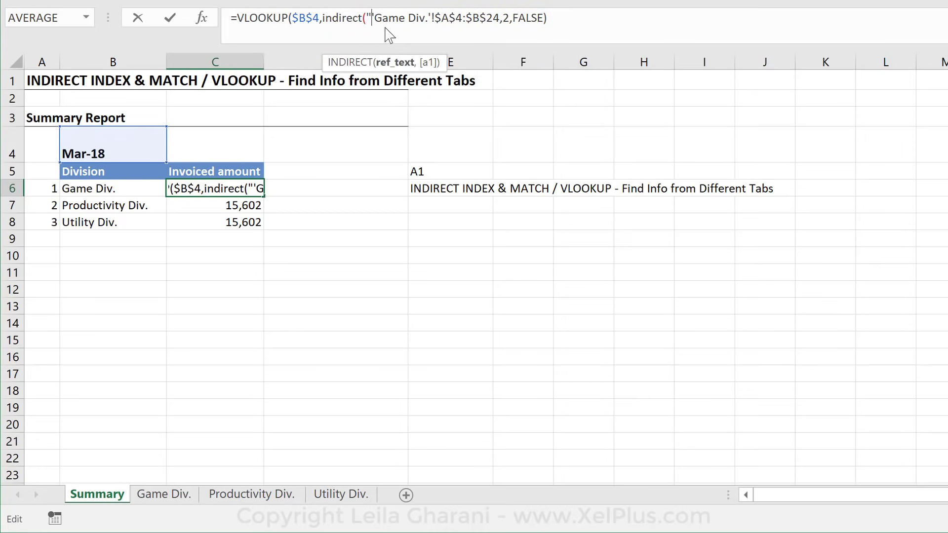
left_click(503, 17)
type("\"")
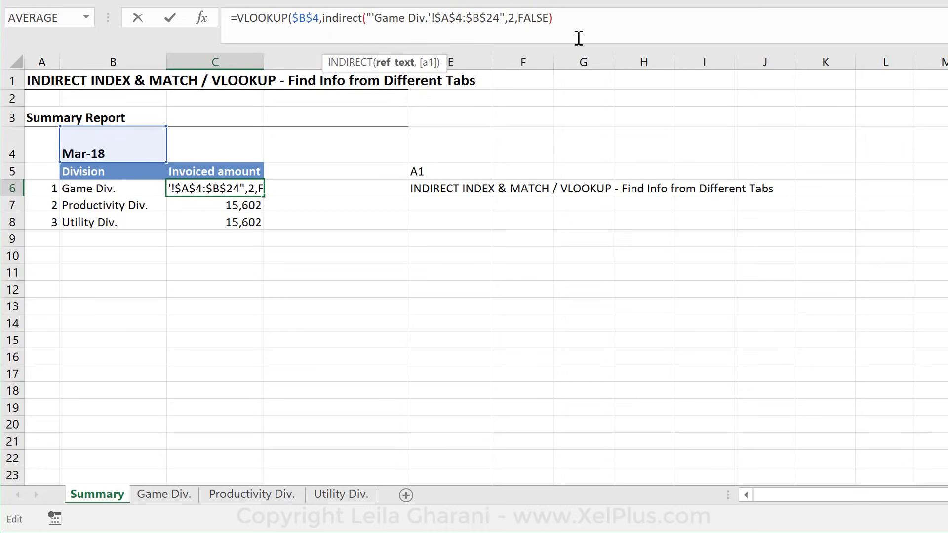
type(")")
key("ctrl+Return")
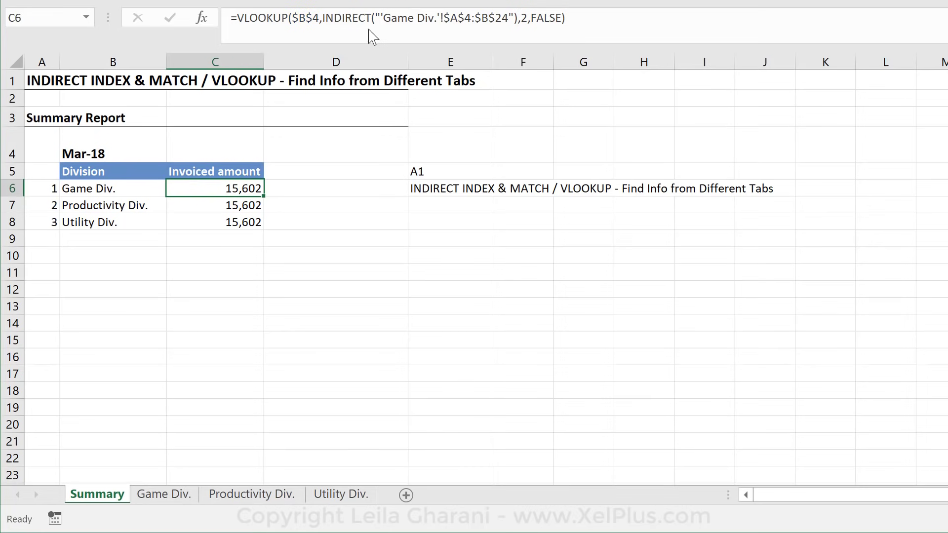
Inside C6's INDIRECT, end the text string after the opening apostrophe and add an ampersand before the sheet name, giving "'"&.
left_click_drag(383, 19, 507, 24)
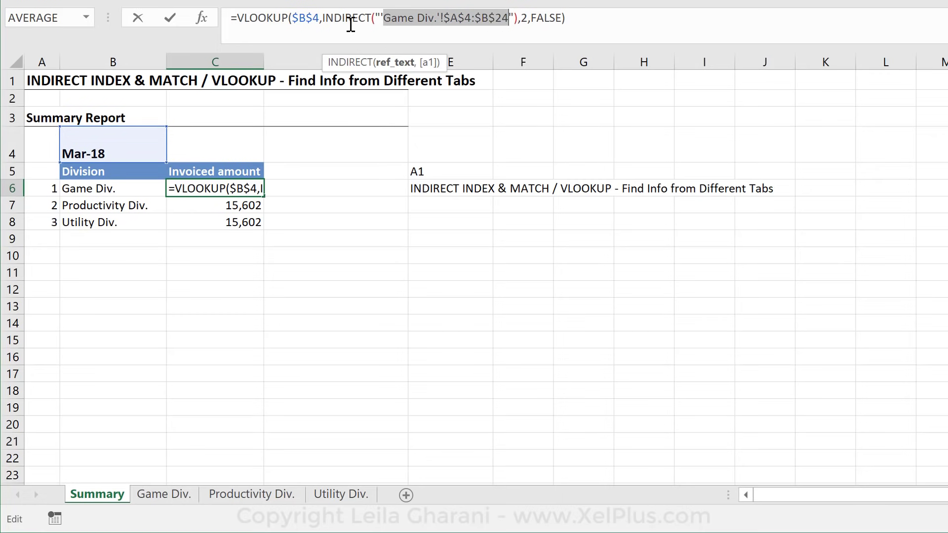
left_click(387, 23)
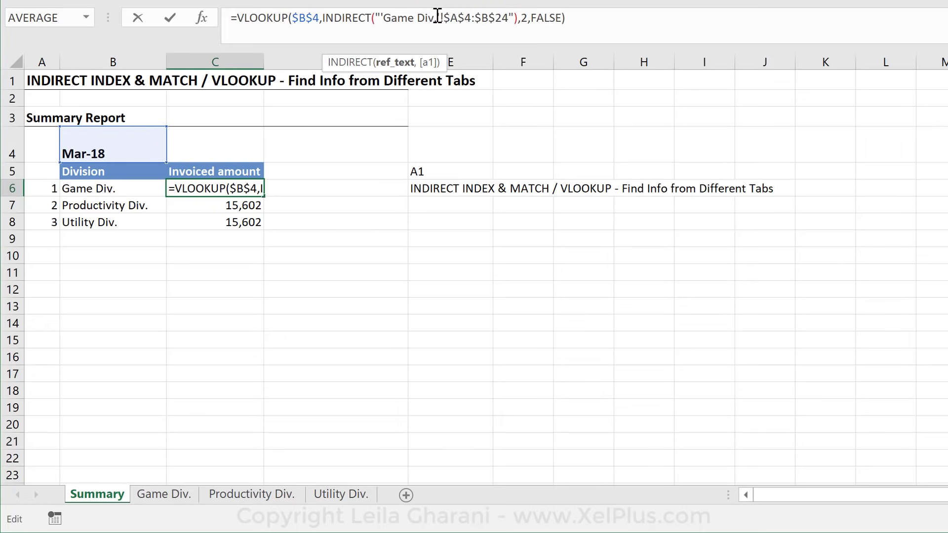
left_click_drag(437, 18, 389, 18)
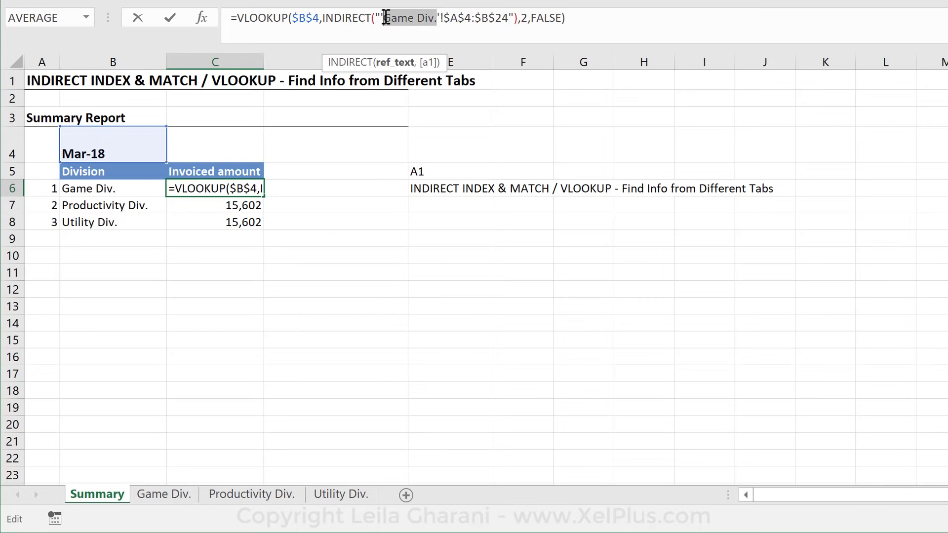
left_click(386, 18)
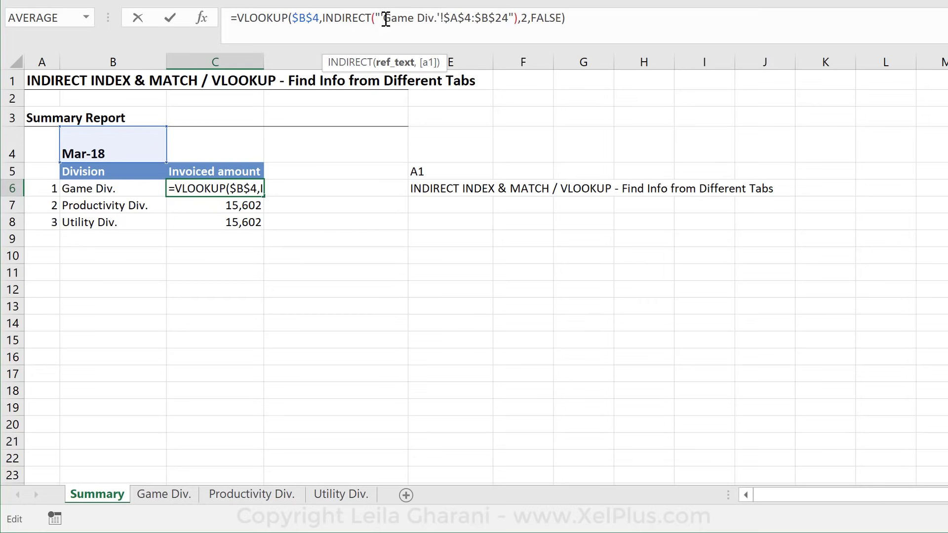
type("'")
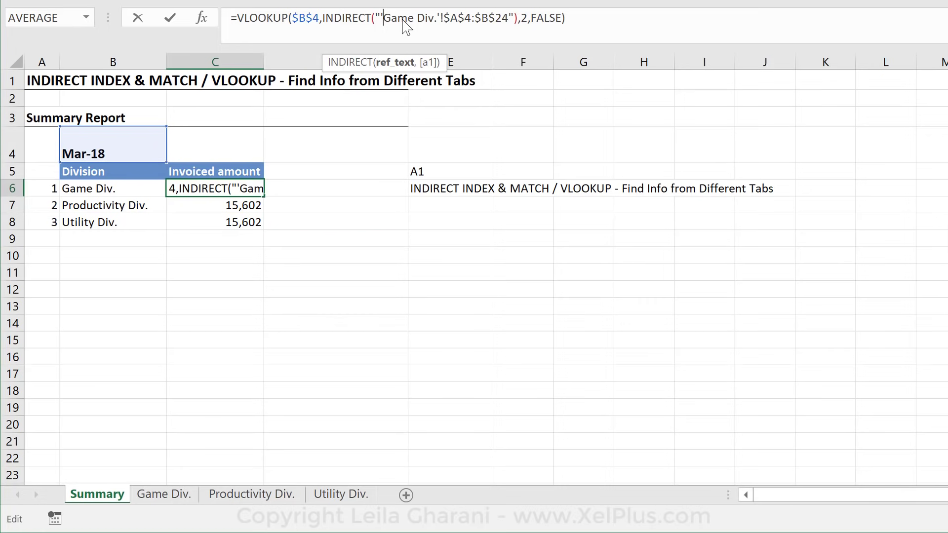
type("\"")
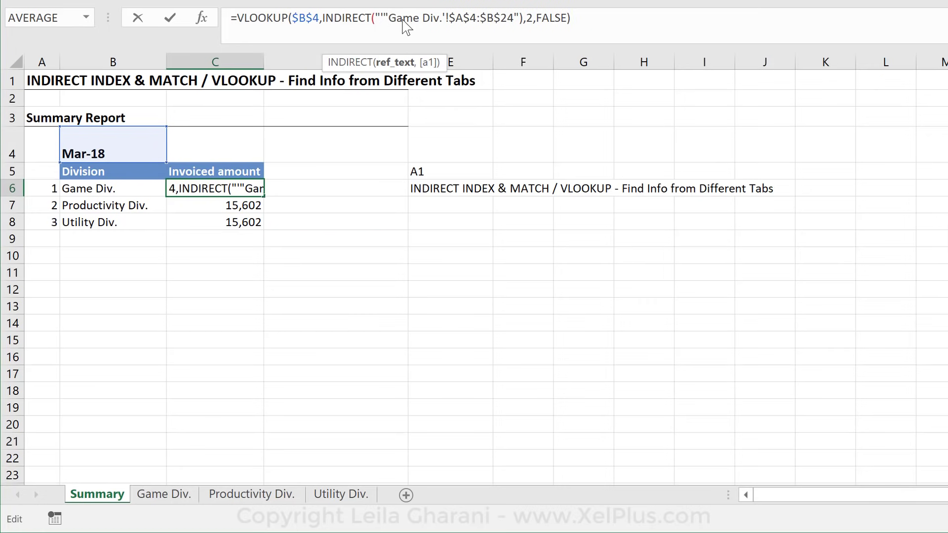
type("&")
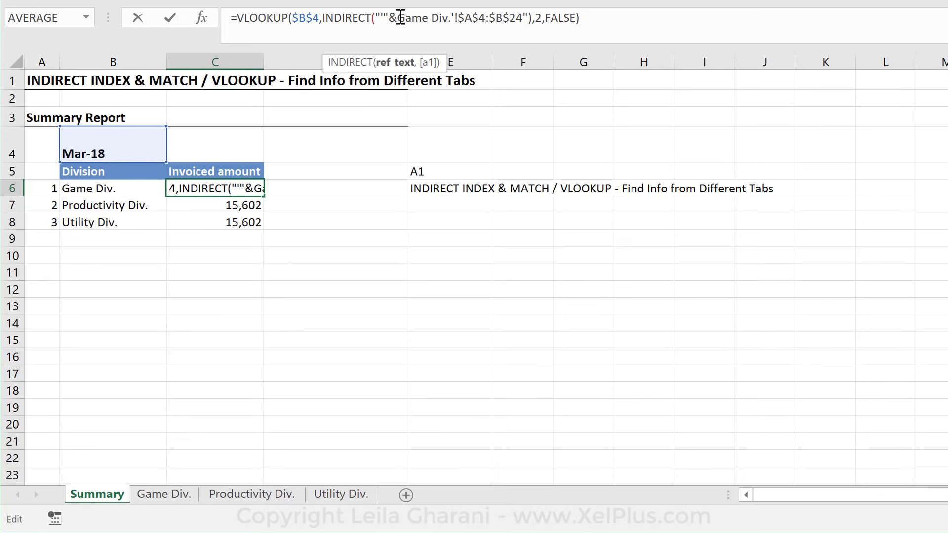
Replace the fixed sheet name Game Div. with B6, making the reference INDIRECT("'"&B6&"'!$A$4:$B$24") in the C6 formula.
left_click(91, 188)
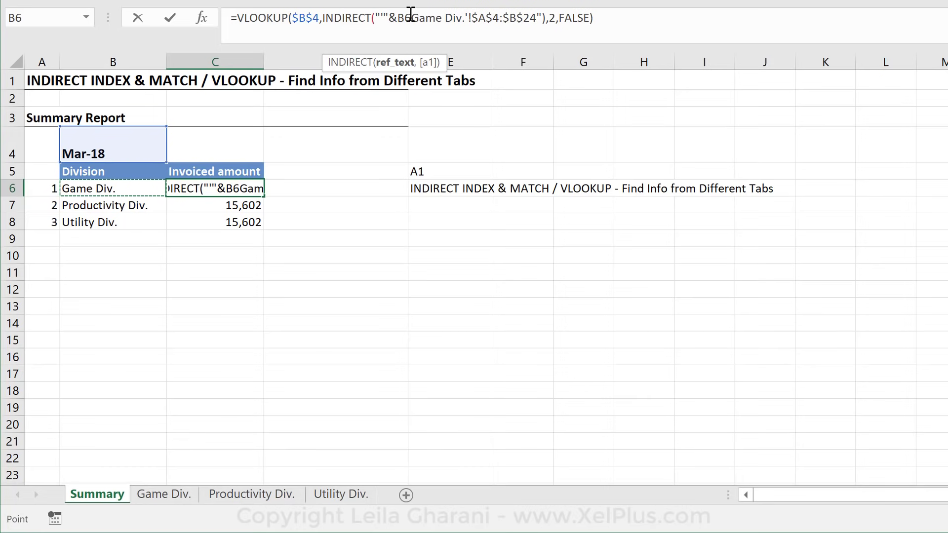
left_click_drag(411, 18, 465, 19)
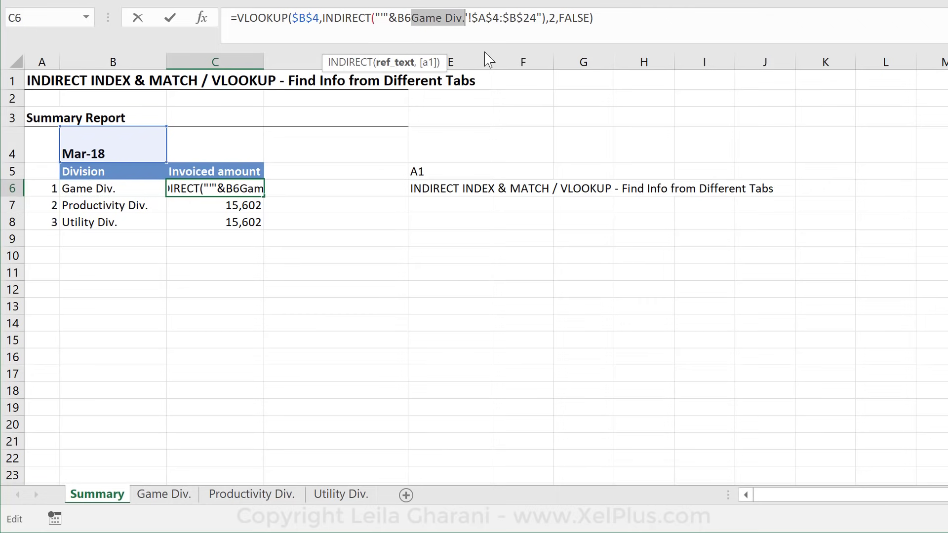
key("Delete")
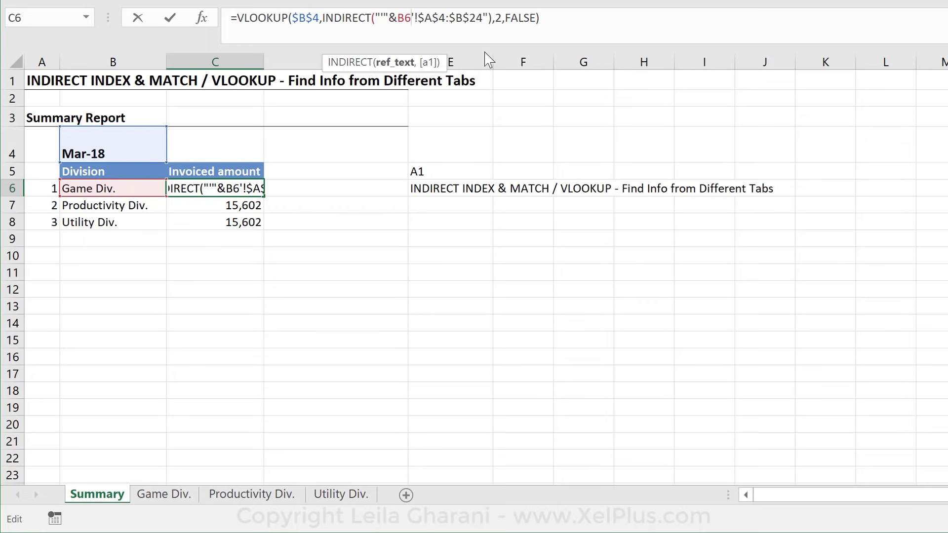
type("&")
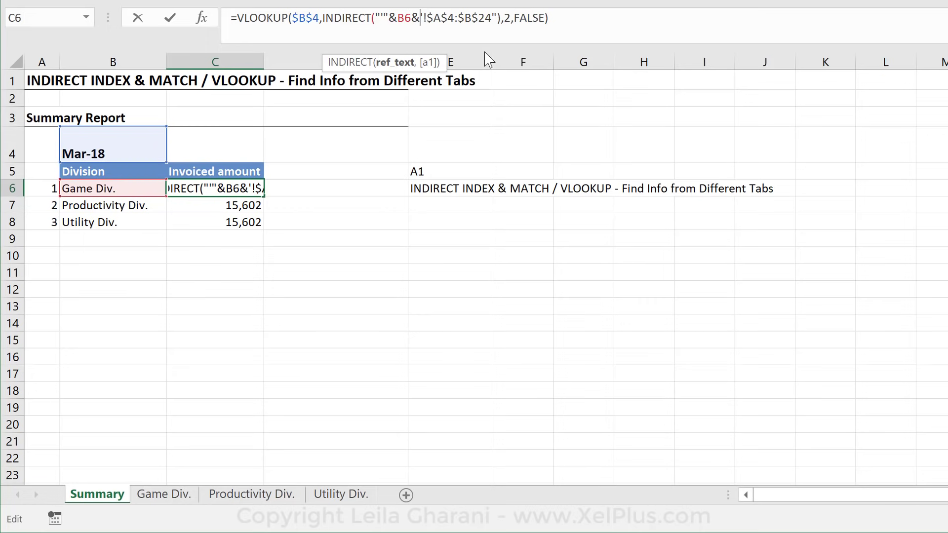
type("\"")
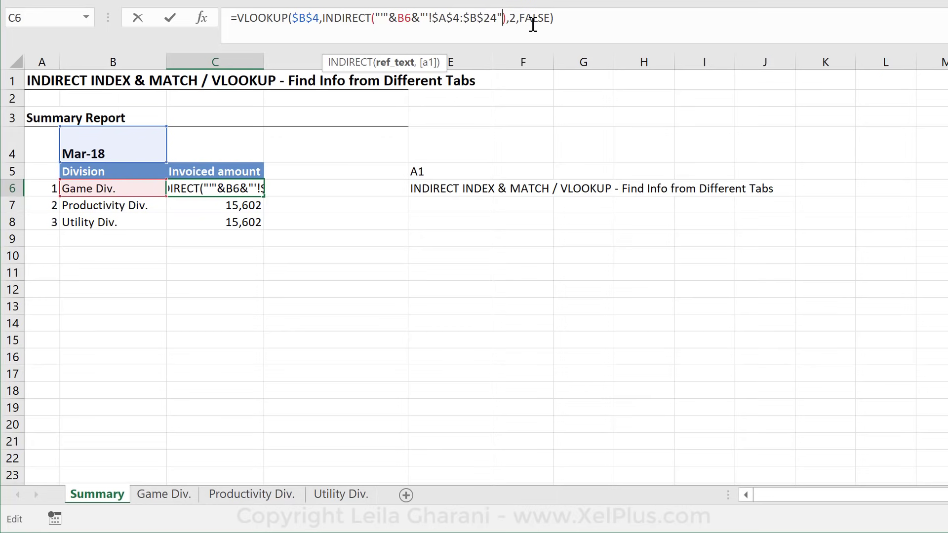
key("ctrl+Return")
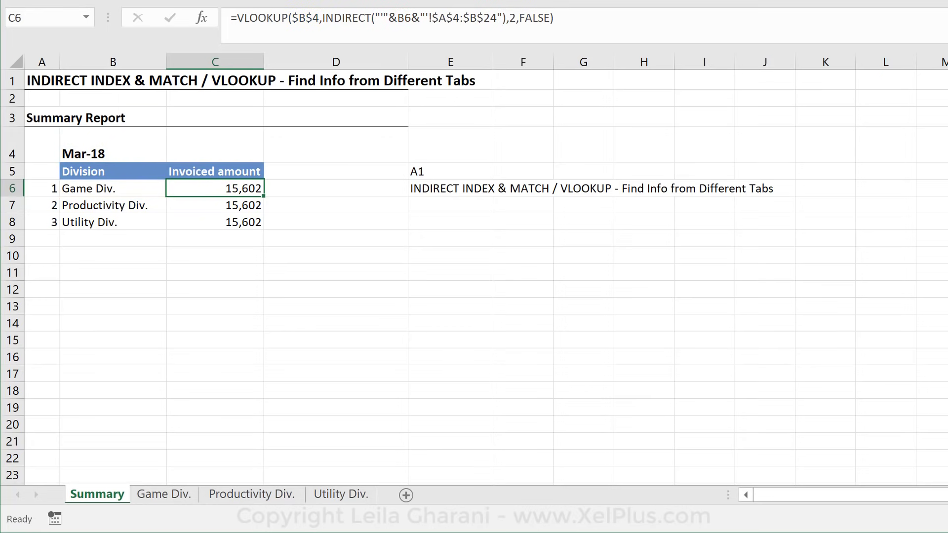
Copy the C6 formula down to C8 and check the sheet reference in C7.
left_click_drag(264, 196, 262, 230)
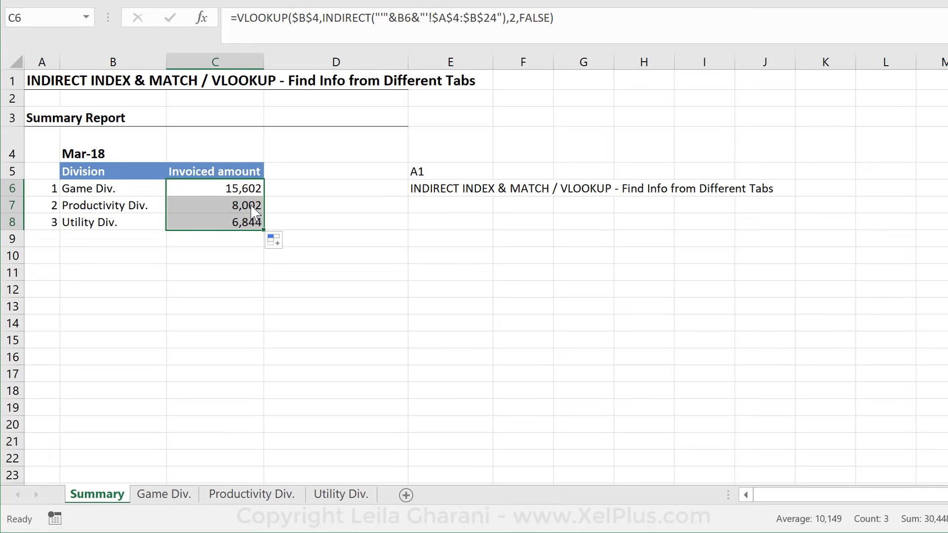
left_click(252, 209)
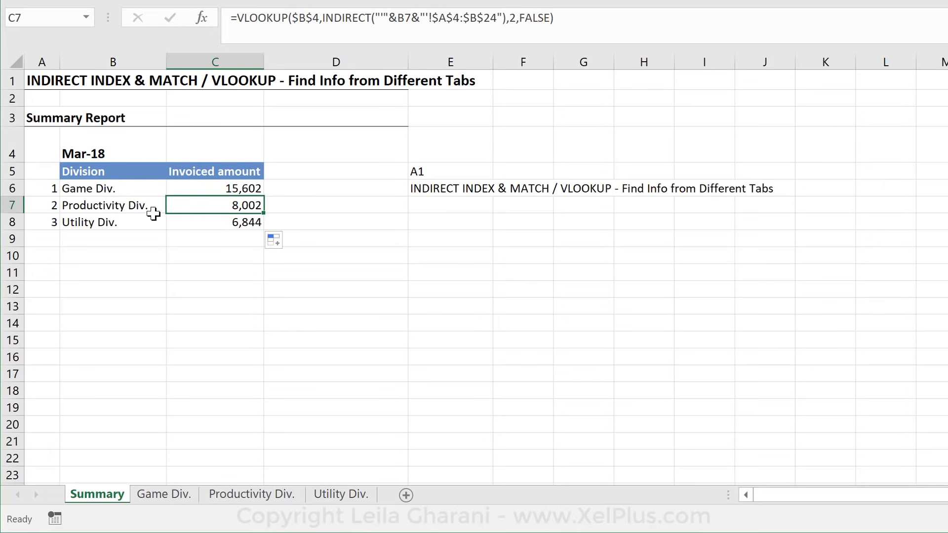
Compare the Mar-18 invoiced amounts on the Productivity Div. and Utility Div. sheets with C7 and C8 of the Summary sheet.
left_click(248, 495)
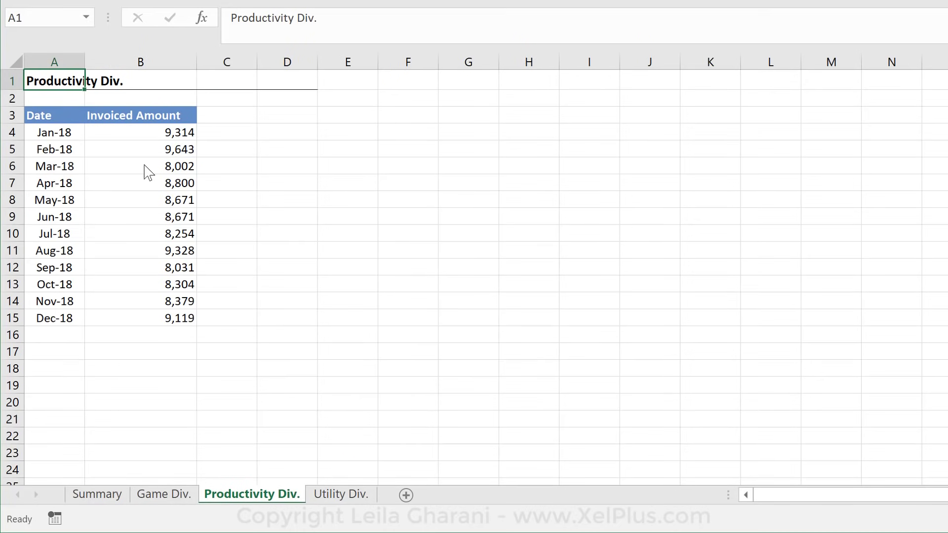
left_click(335, 495)
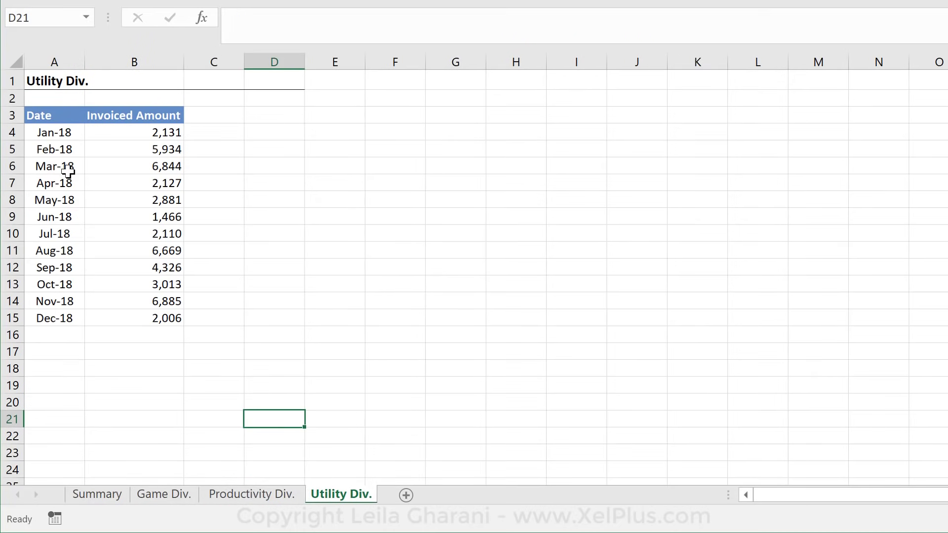
left_click(79, 496)
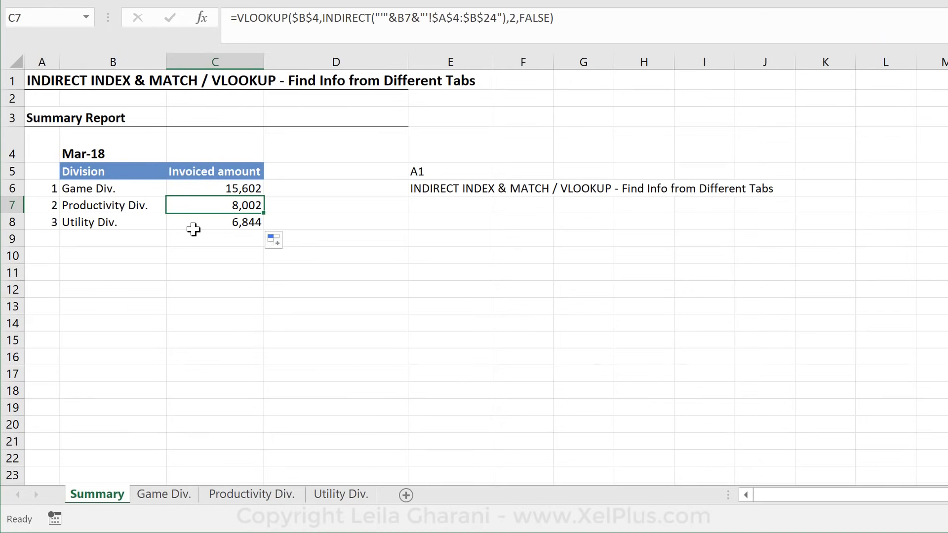
left_click(212, 225)
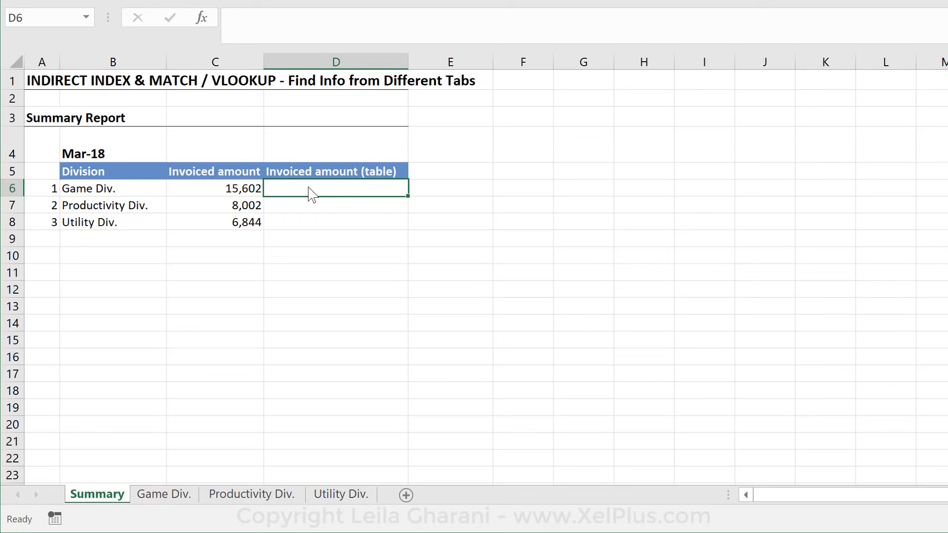
Convert the Game Div. sheet's data in A3:B15 into a table with headers and clear its table style.
left_click(164, 494)
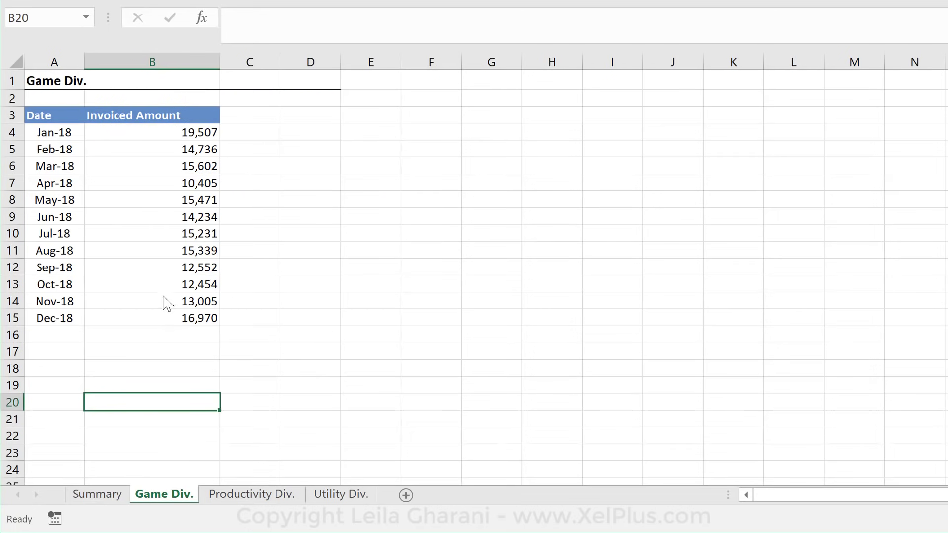
left_click(158, 269)
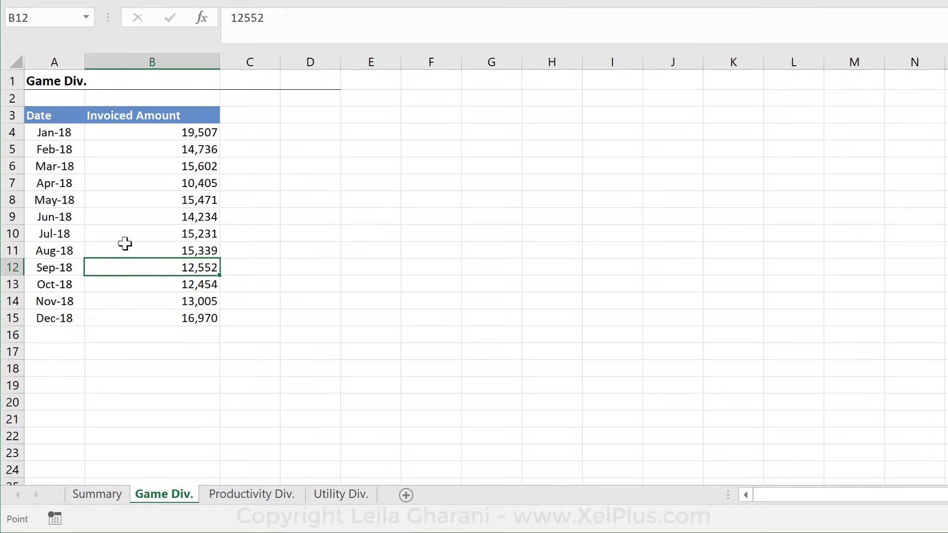
key("ctrl+t")
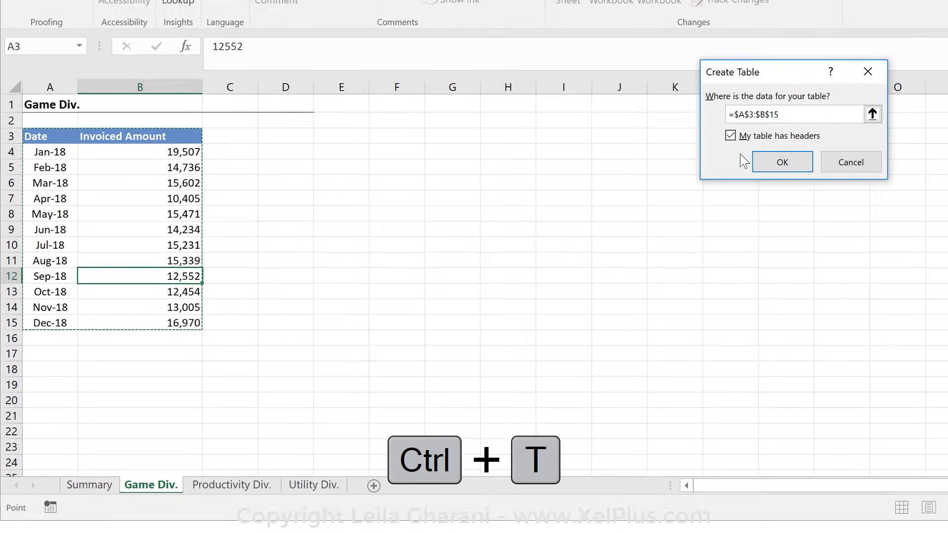
left_click(798, 149)
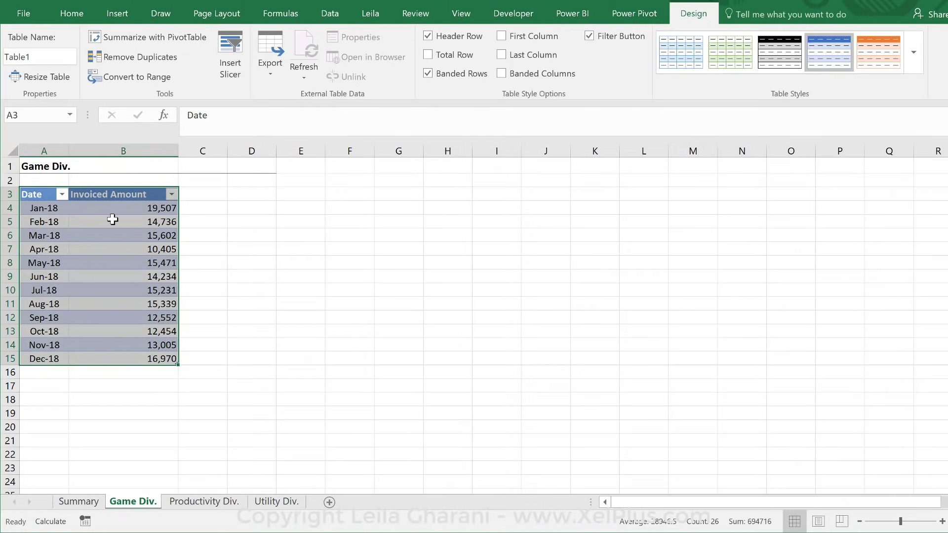
left_click(934, 50)
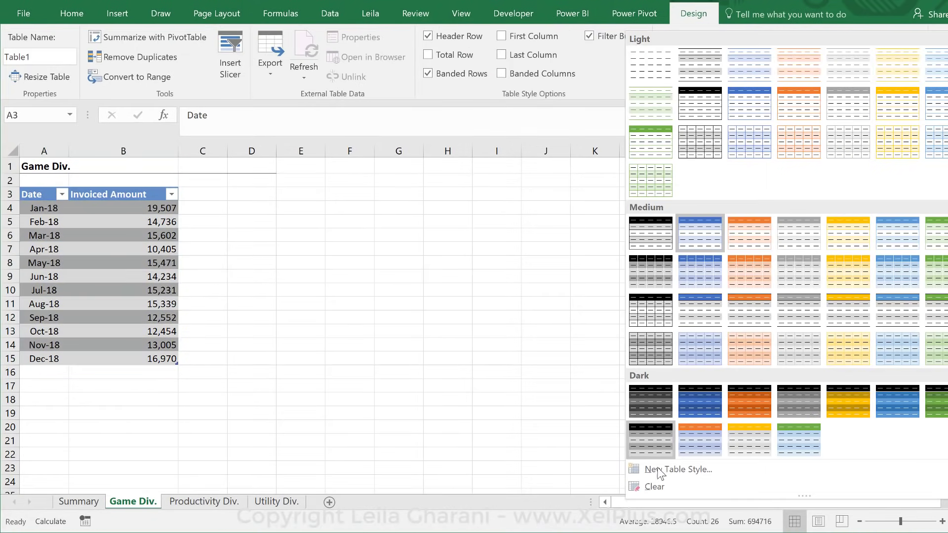
left_click(700, 310)
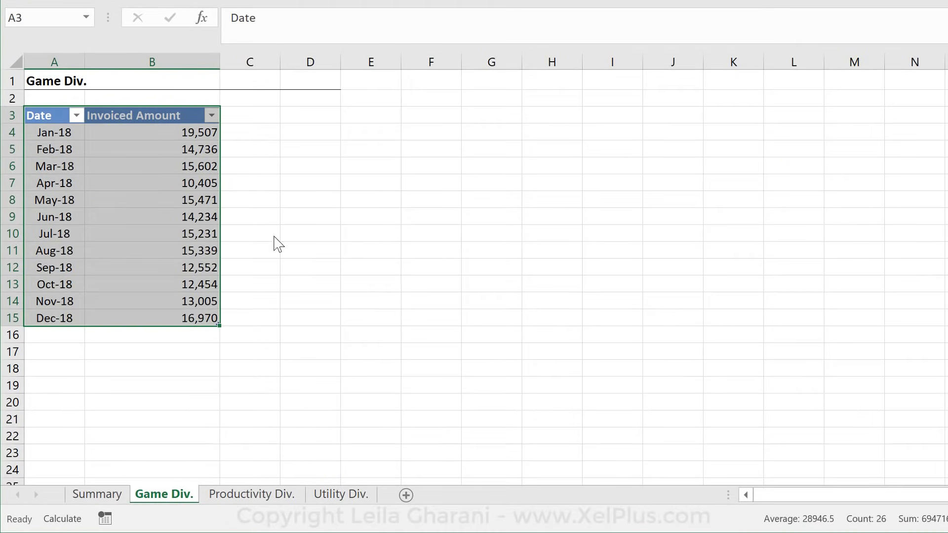
Rename the table on the Game Div. sheet as Game_Div.
left_click(115, 167)
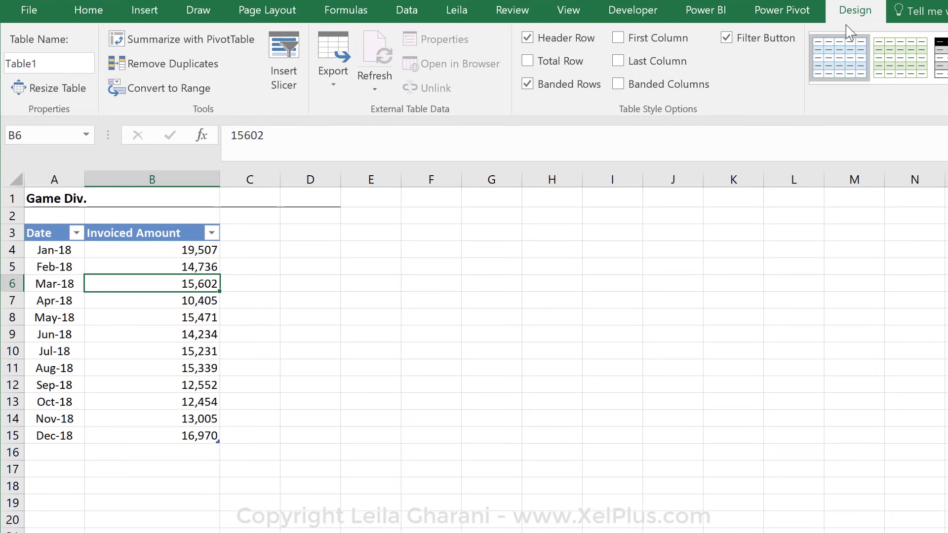
left_click(48, 69)
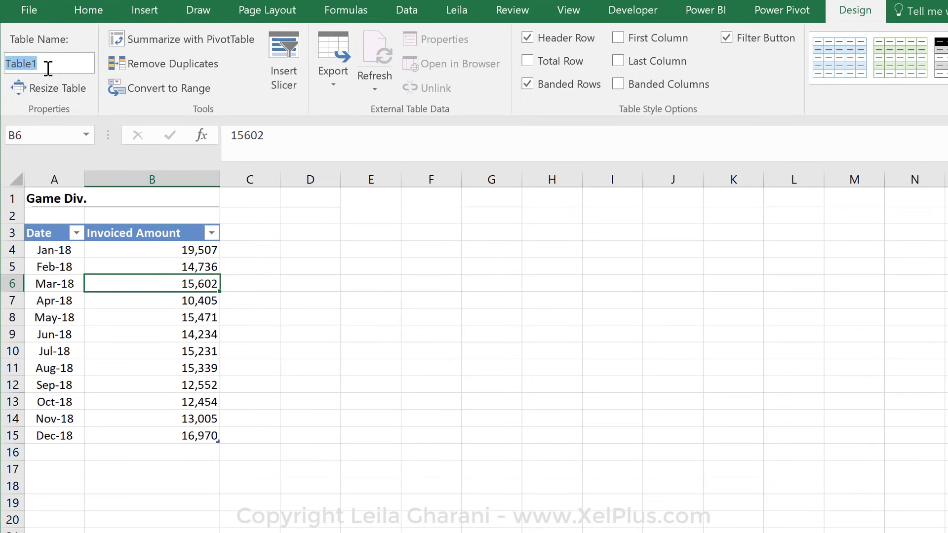
key("BackSpace")
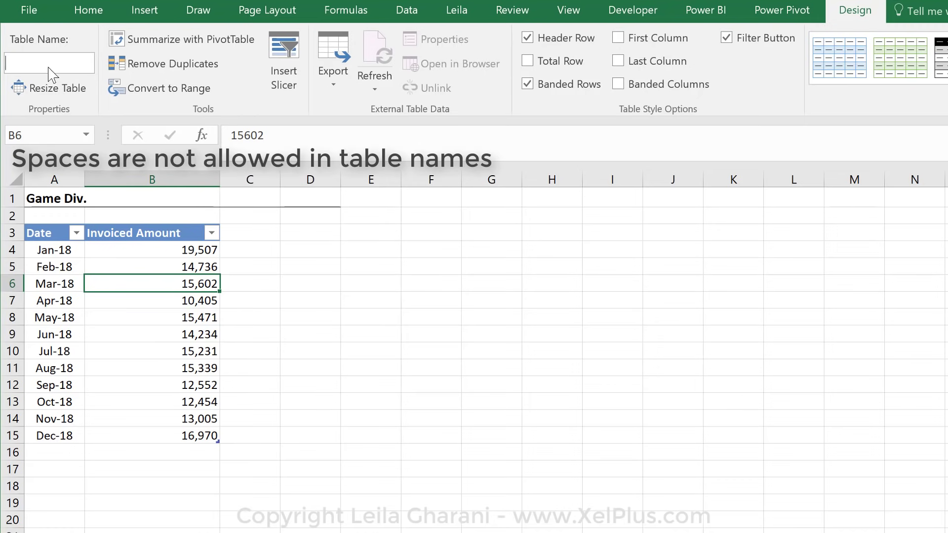
type("Game_Div.")
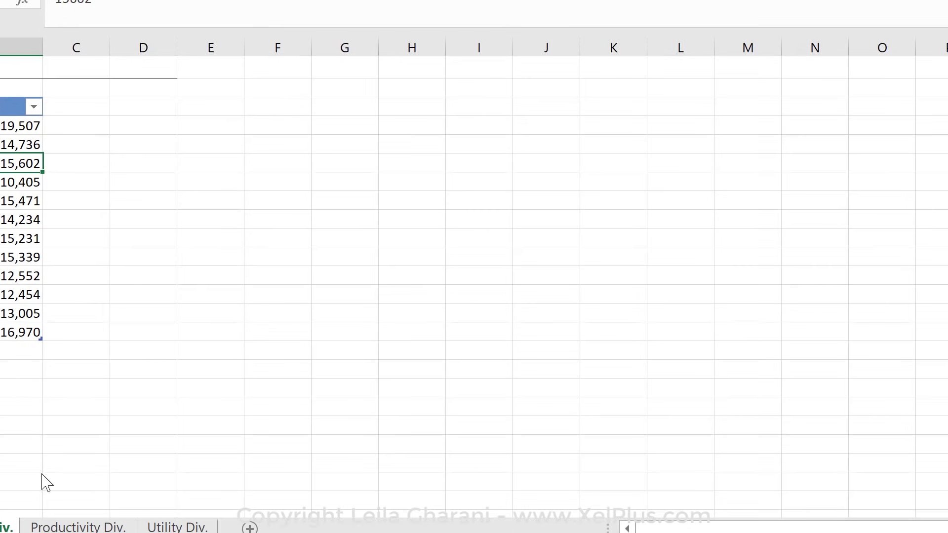
Convert A3:B15 on the Productivity Div. sheet into an unstyled table with headers, named Productivity_Div.
left_click(65, 526)
left_click(10, 182)
key("ctrl+t")
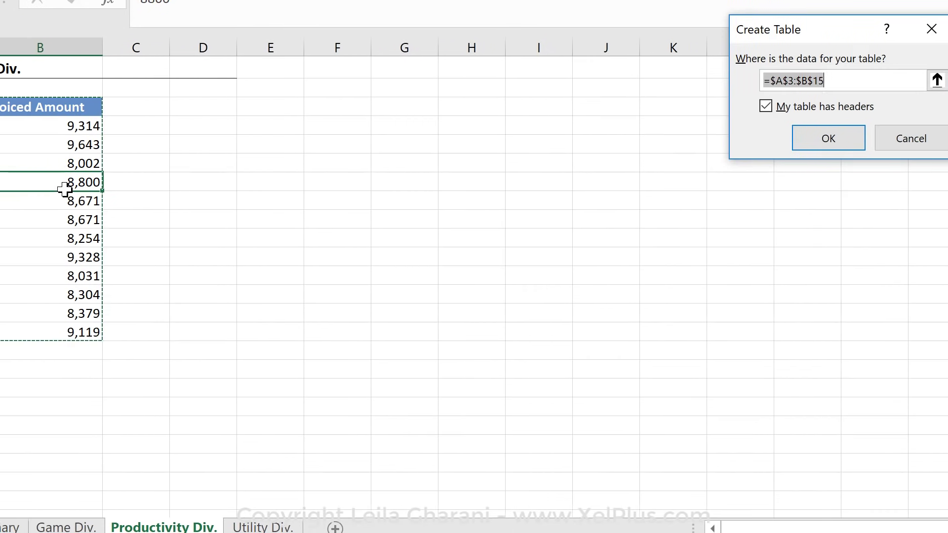
key("Return")
left_click(942, 84)
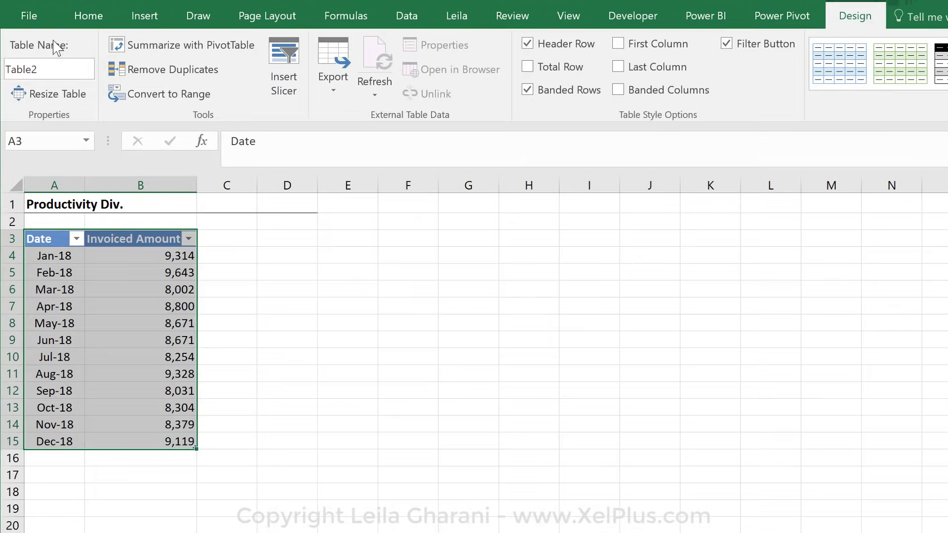
left_click(39, 62)
type("Productivity_Div.")
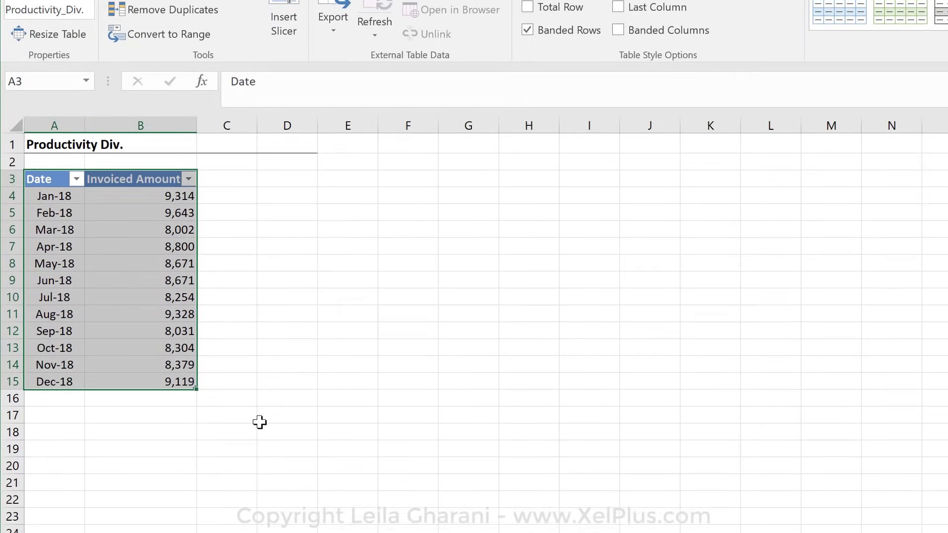
Convert A3:B15 on the Utility Div. sheet into an unstyled table with headers, named Utility_Div.
left_click(339, 520)
left_click(120, 212)
key("ctrl+t")
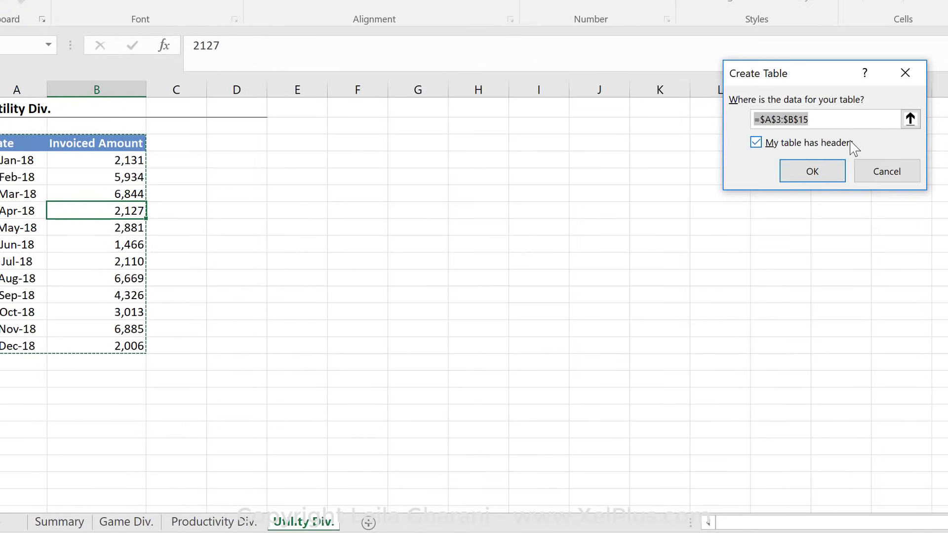
left_click(817, 175)
left_click(47, 61)
type("Utility")
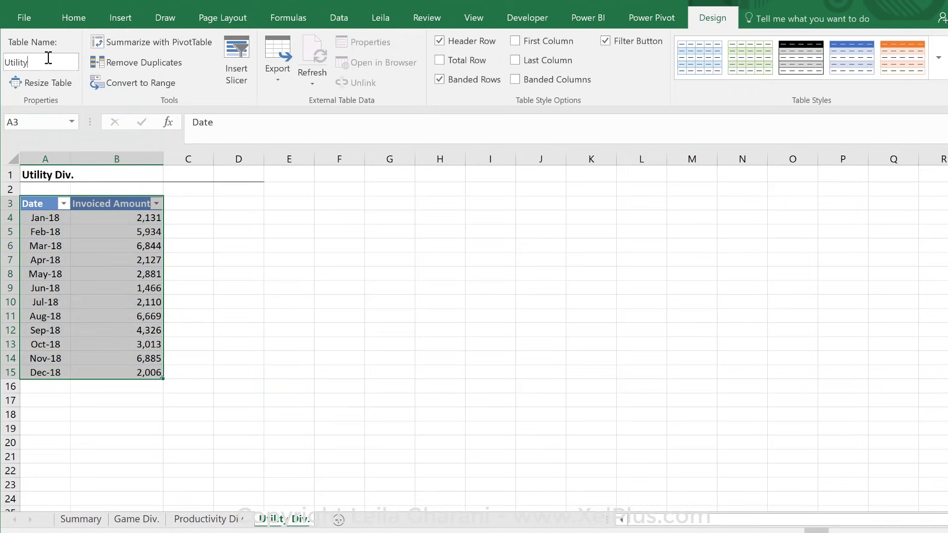
type("_Div.")
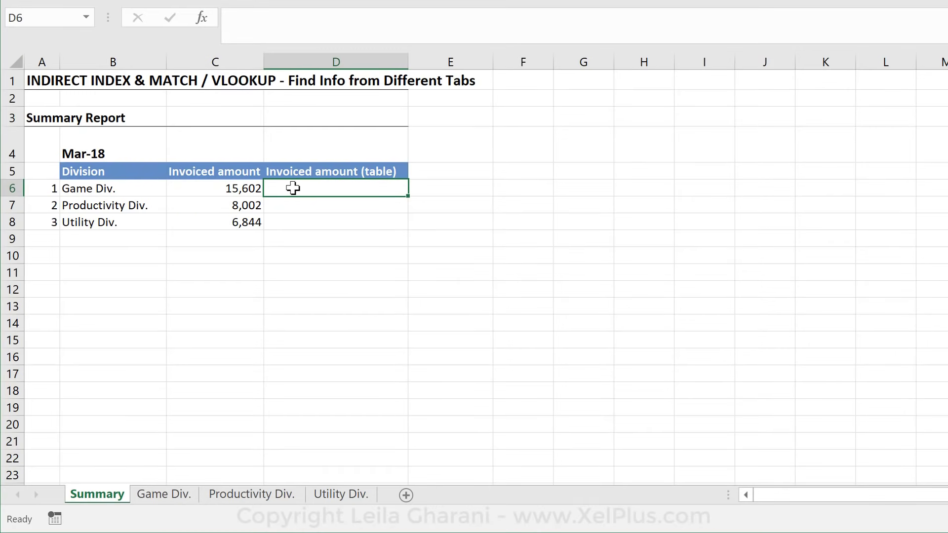
Start an INDEX formula in D6 of the Summary sheet with the table column Game_Div.[Invoiced Amount] as its array.
type("=index(")
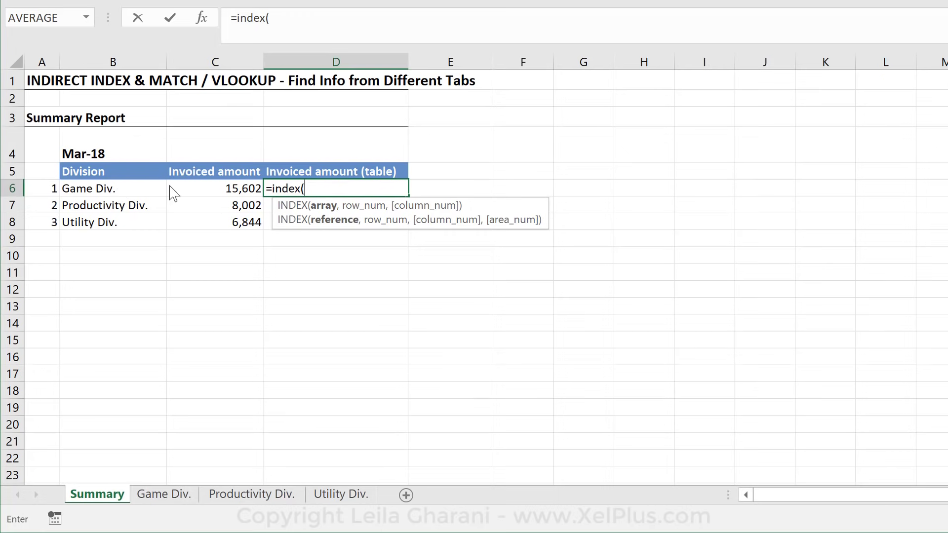
left_click(174, 496)
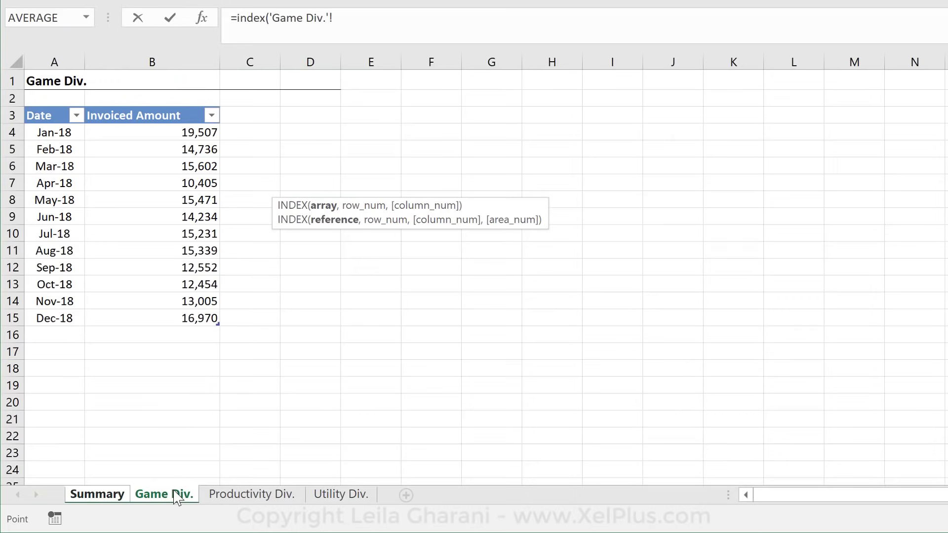
left_click(153, 103)
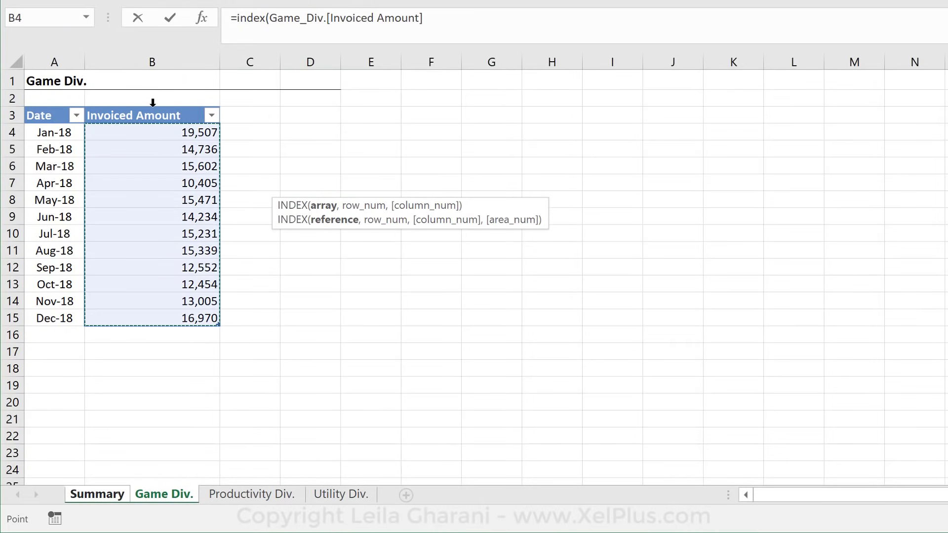
left_click(459, 21)
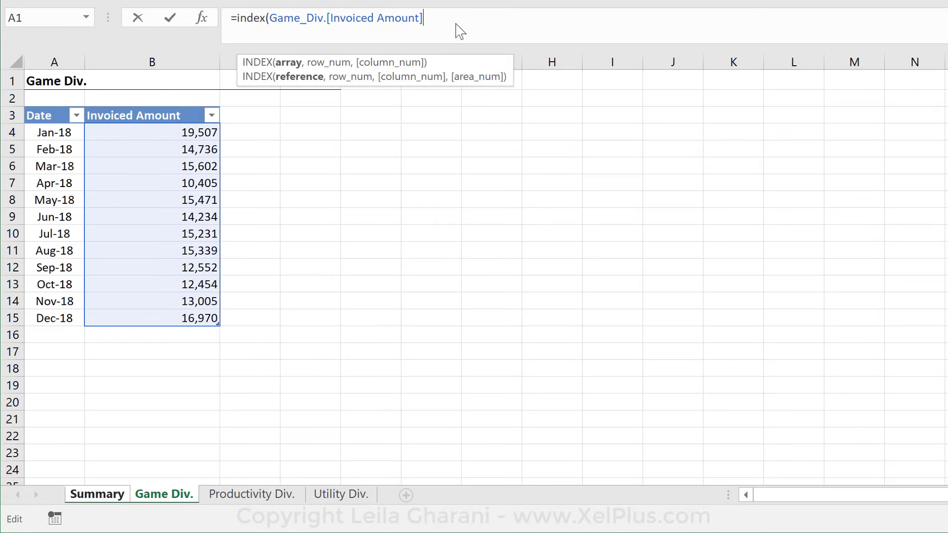
type(",")
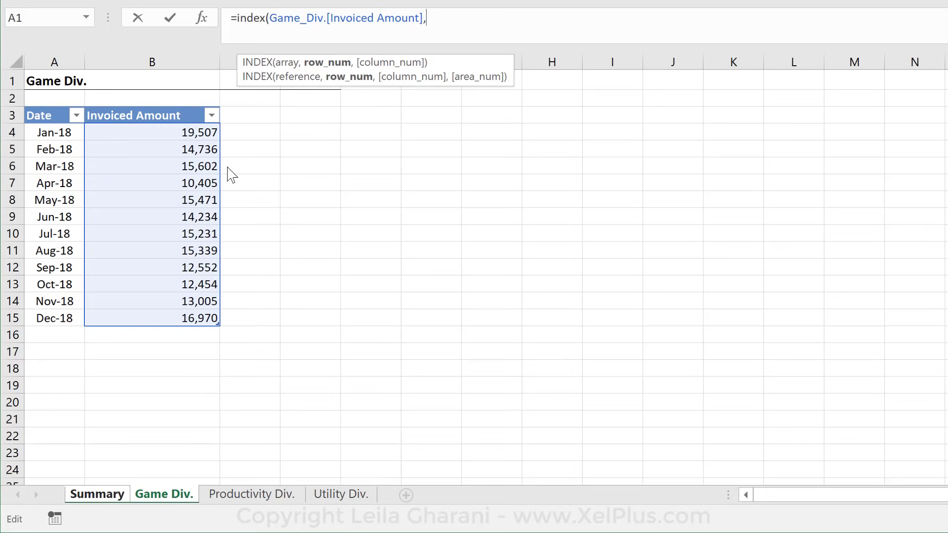
Add MATCH as the row number of D6's INDEX, with the absolute reference Summary!$B$4 as lookup value.
type("match(")
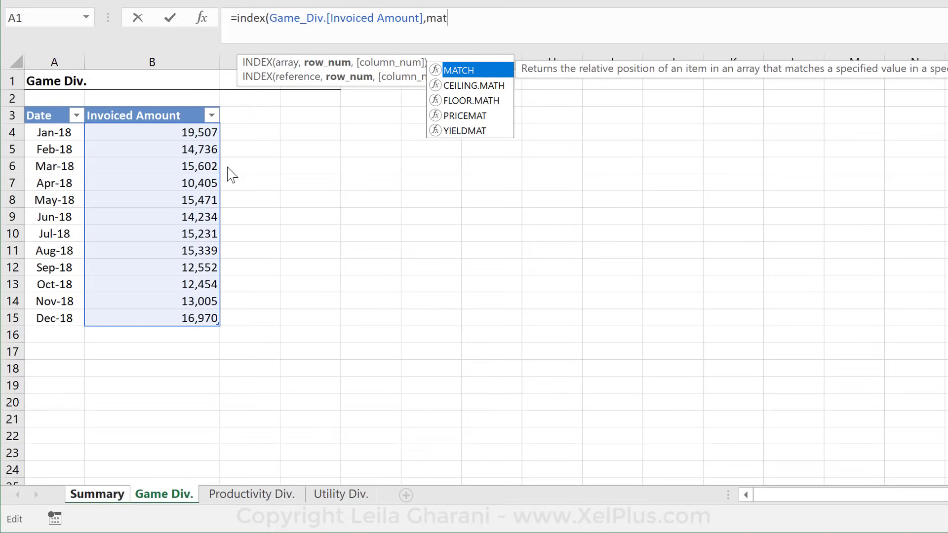
left_click(99, 493)
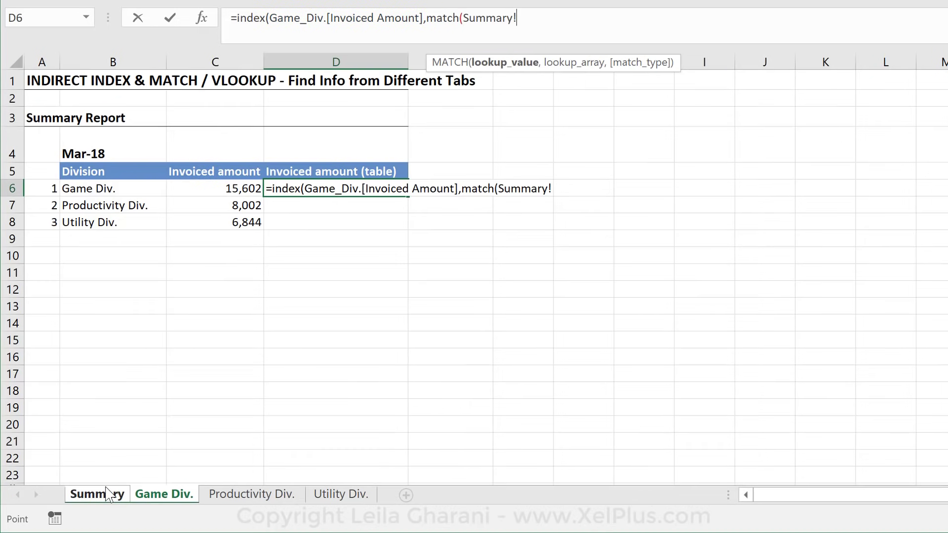
left_click(90, 144)
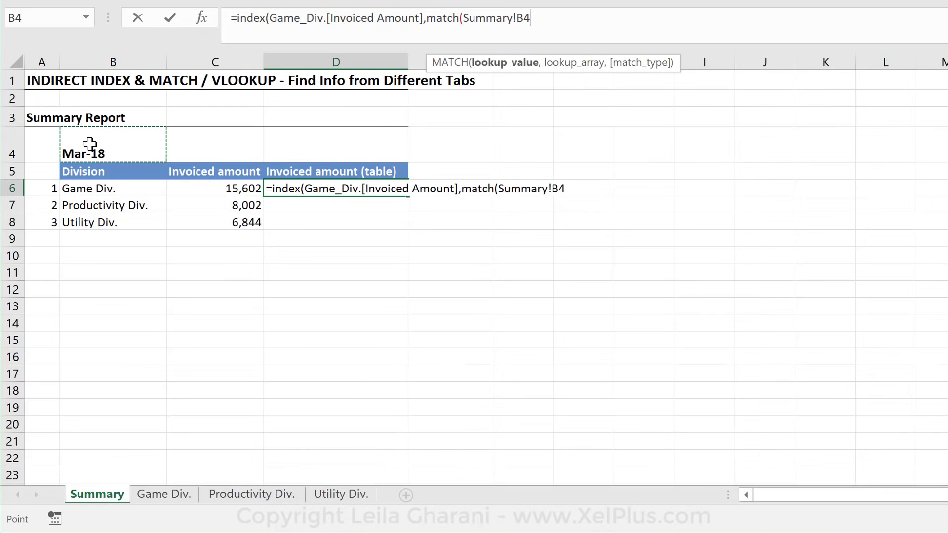
key("F4")
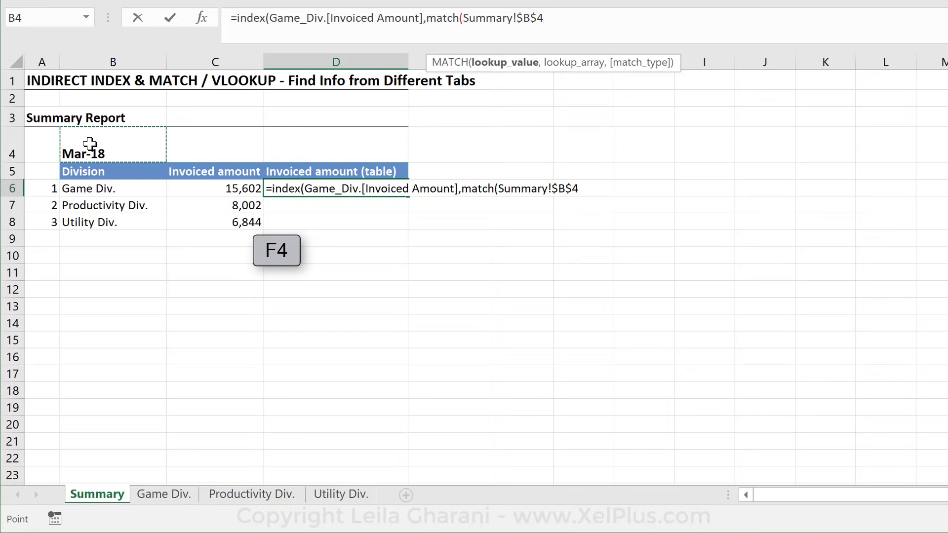
type(",")
Complete the MATCH in D6 with Game_Div.[Date] as lookup array and 0 for exact match, and enter the formula.
left_click(183, 493)
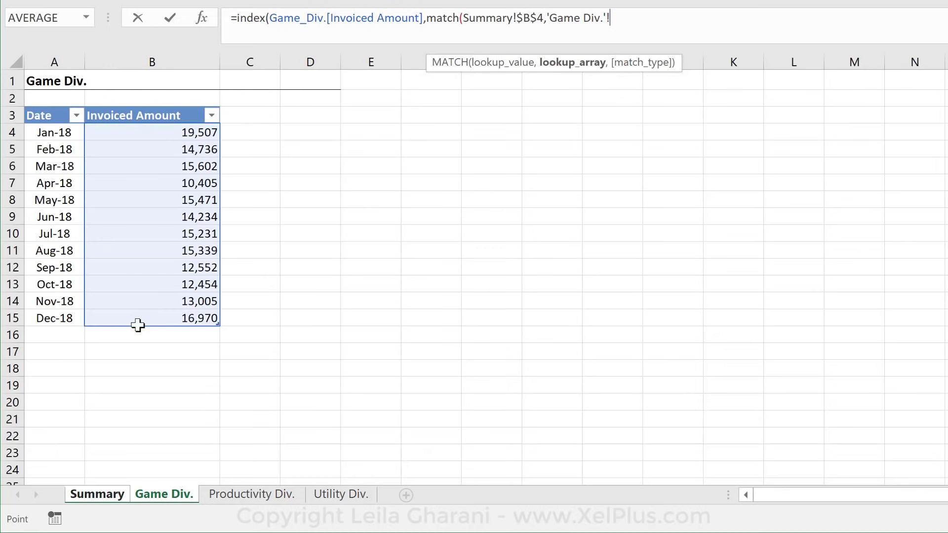
left_click(54, 103)
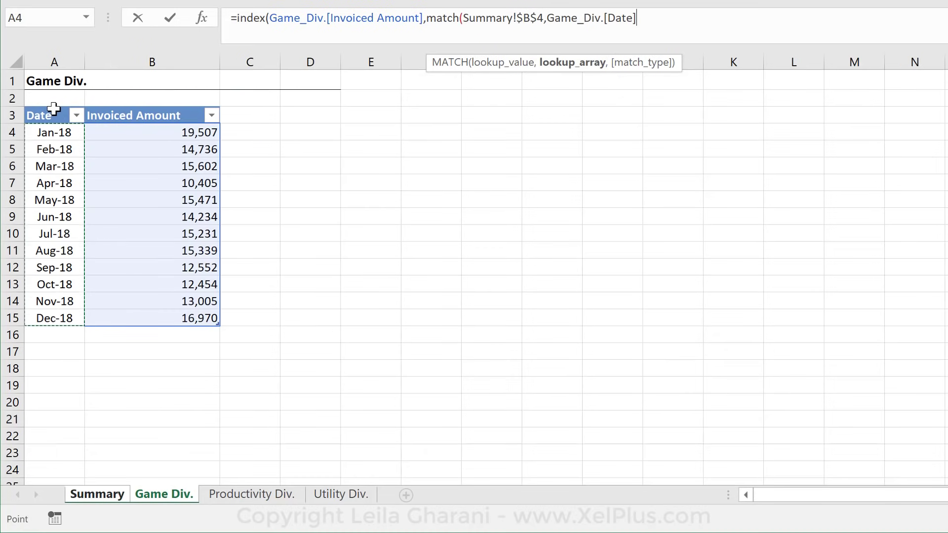
type(",0")
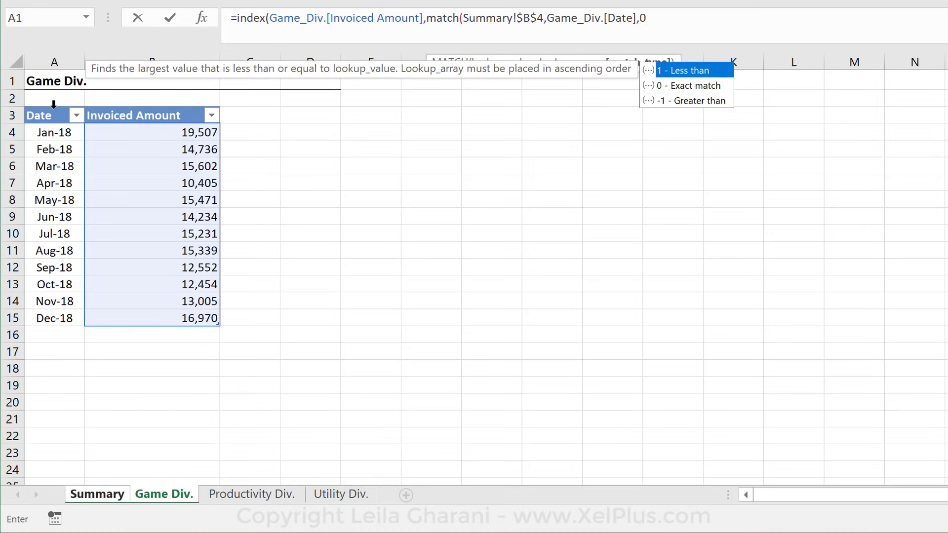
type("))")
key("Return")
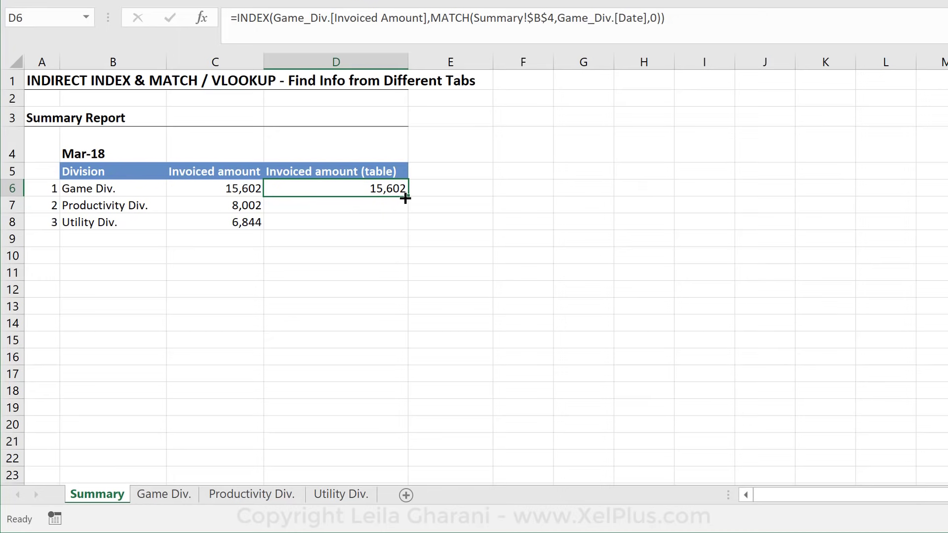
Copy the D6 formula down to D8 and check the table reference in D6.
left_click_drag(407, 199, 396, 233)
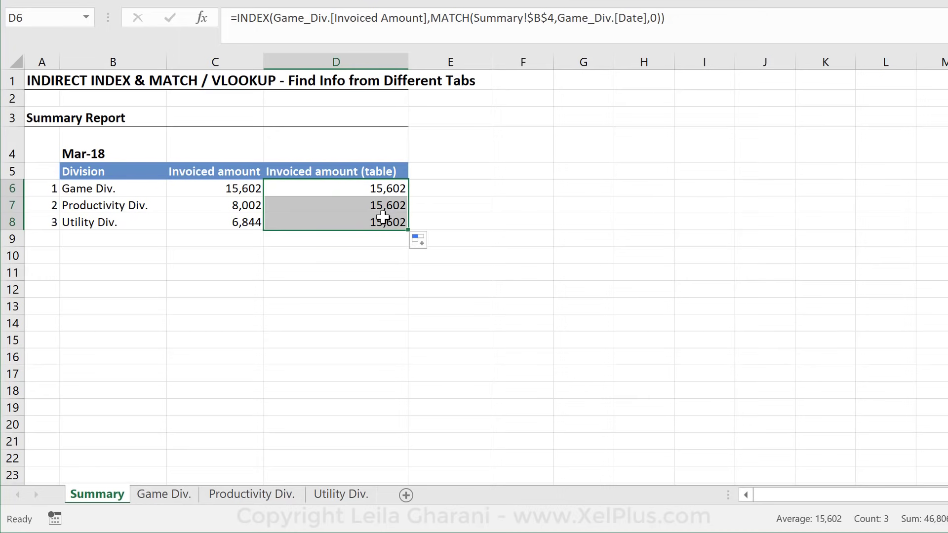
left_click(366, 188)
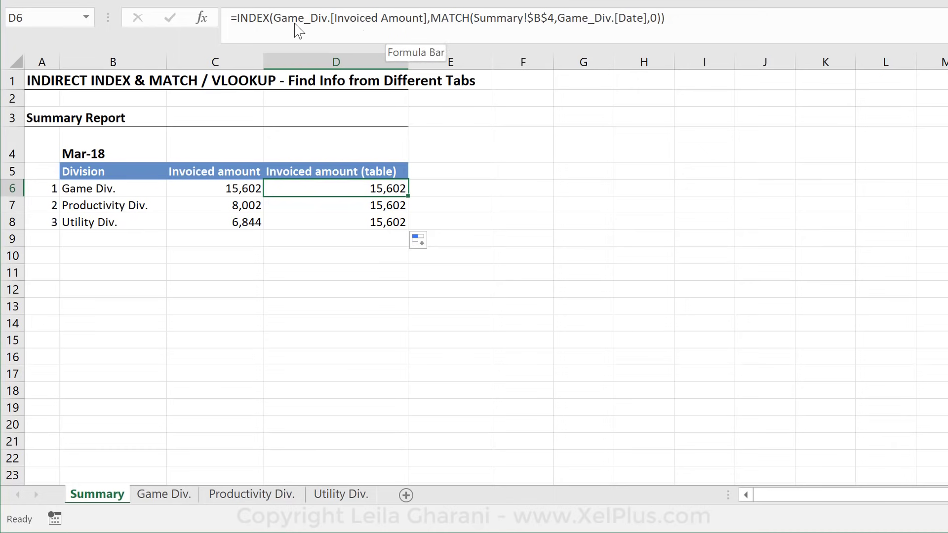
Wrap the array of D6's INDEX in INDIRECT, with Game_Div.[Invoiced Amount] as quoted text, and enter the formula.
left_click_drag(270, 18, 329, 15)
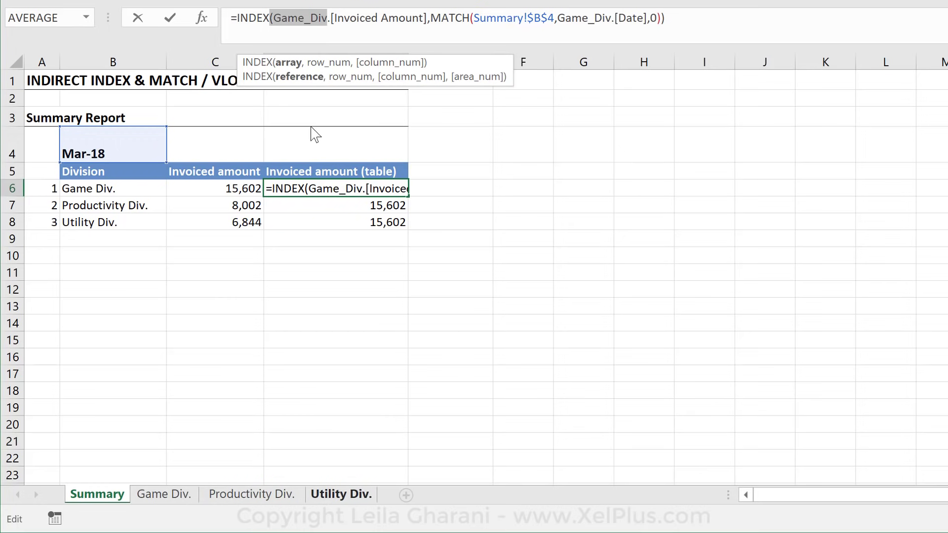
left_click(305, 21)
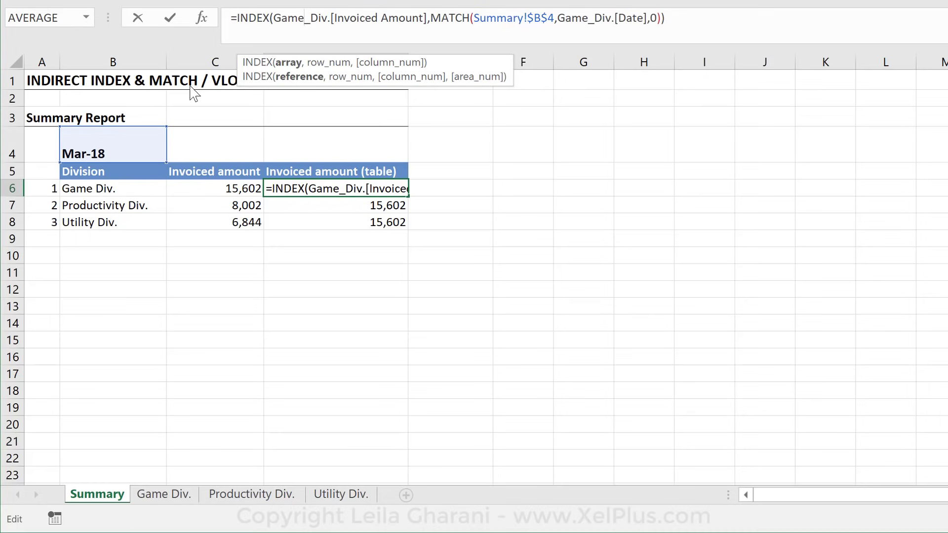
left_click(273, 19)
type("in")
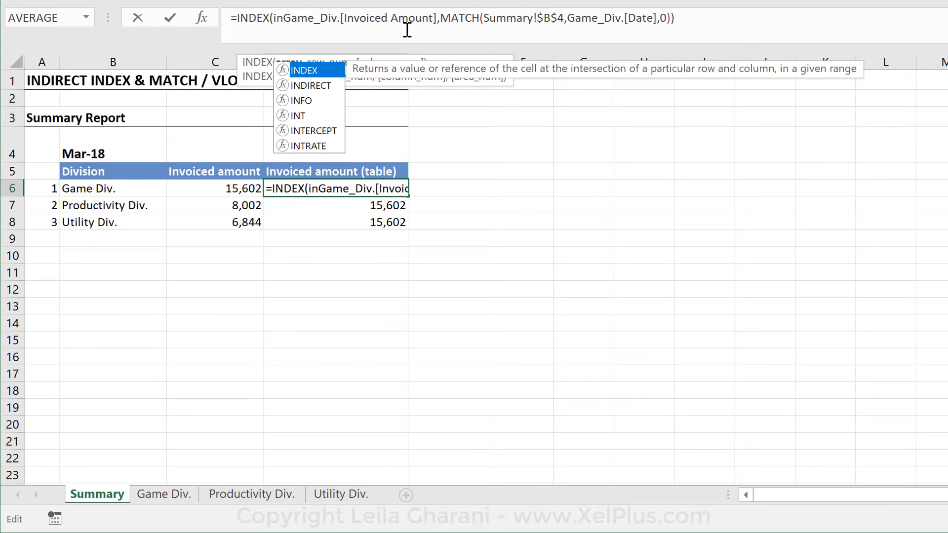
type("direc")
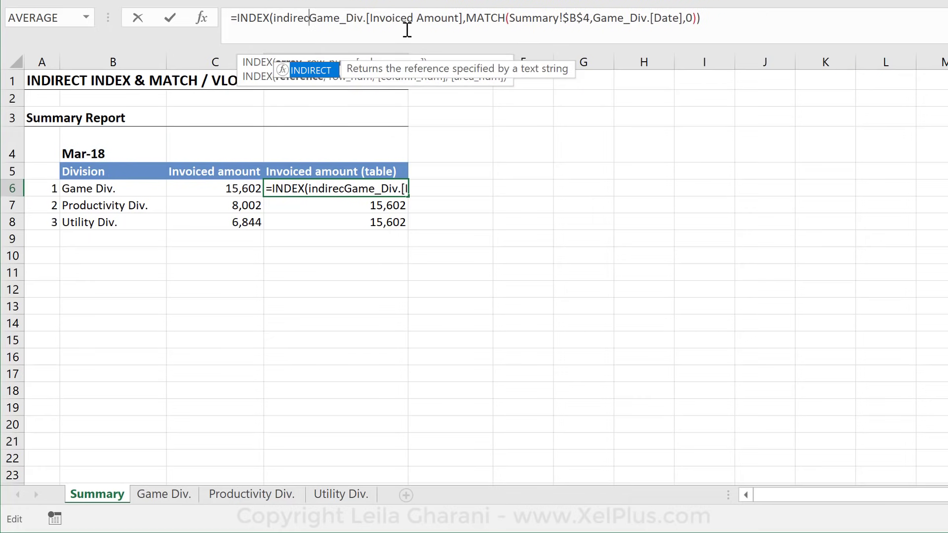
type("t")
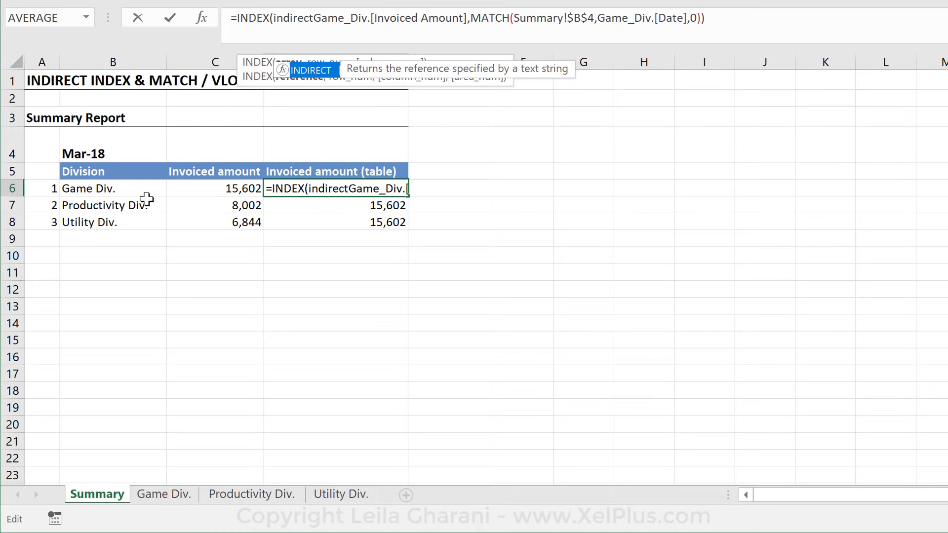
type("(")
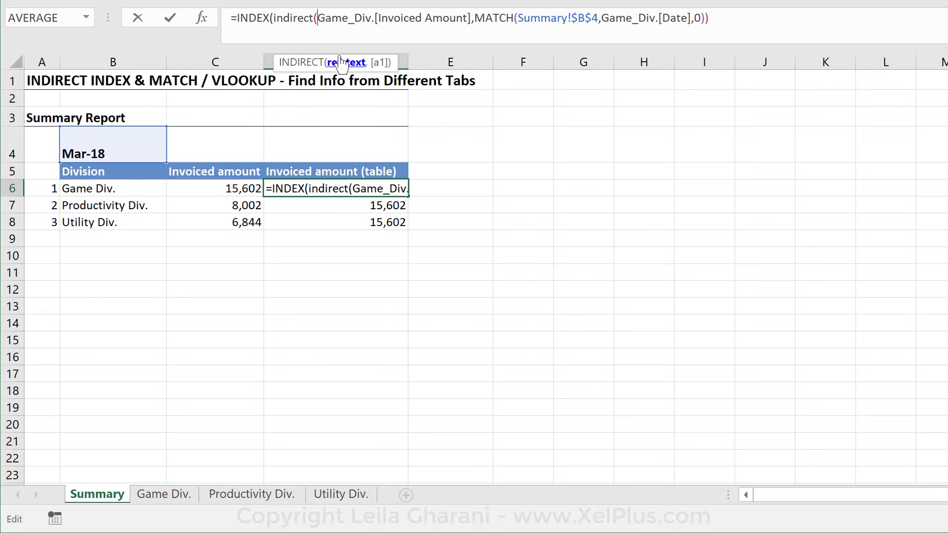
type("\"")
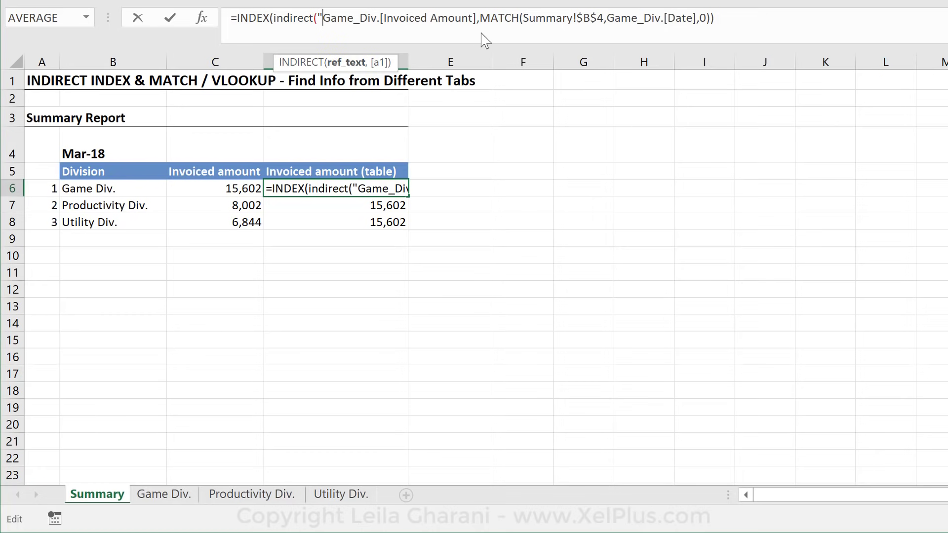
left_click(541, 22)
type("\")")
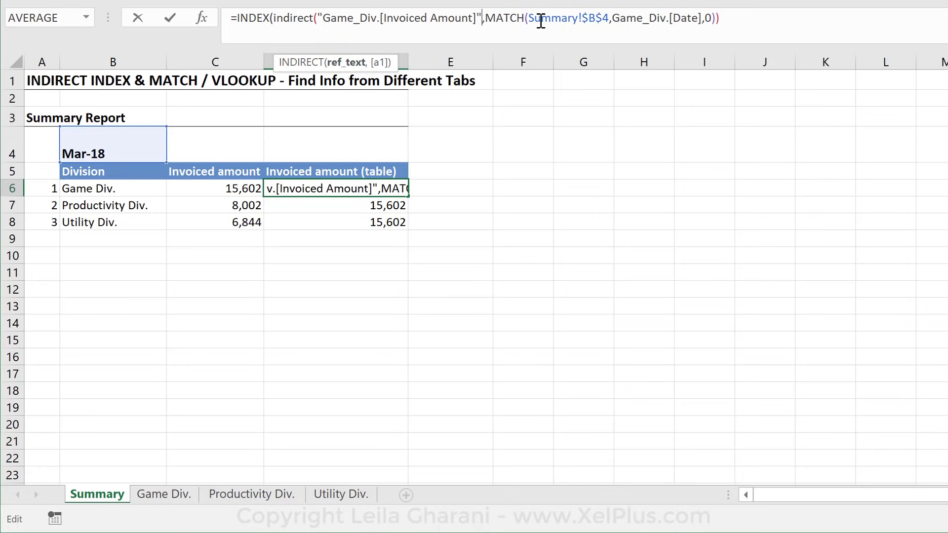
key("ctrl+Return")
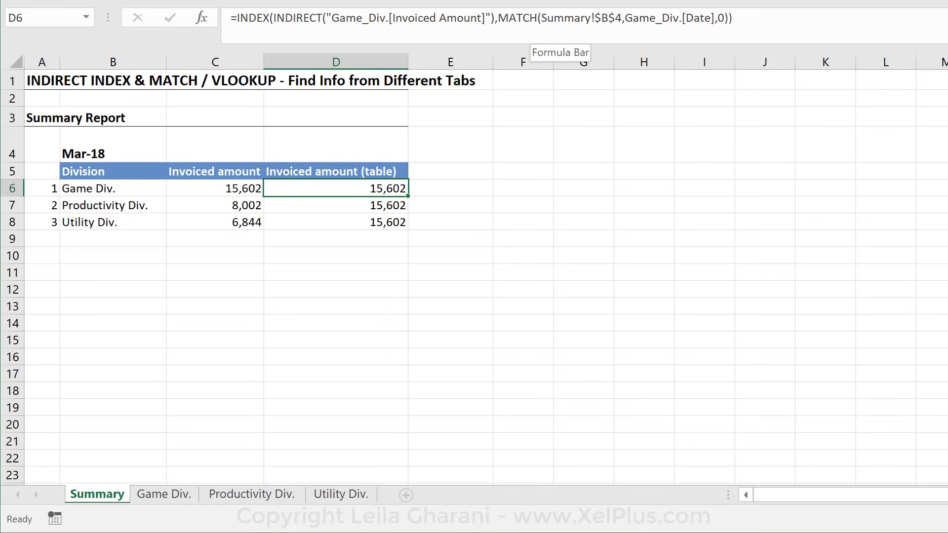
Replace the hard-coded Game_Div. in D6's INDIRECT with a reference to B6 joined to the quoted text "[Invoiced Amount]".
left_click(331, 18)
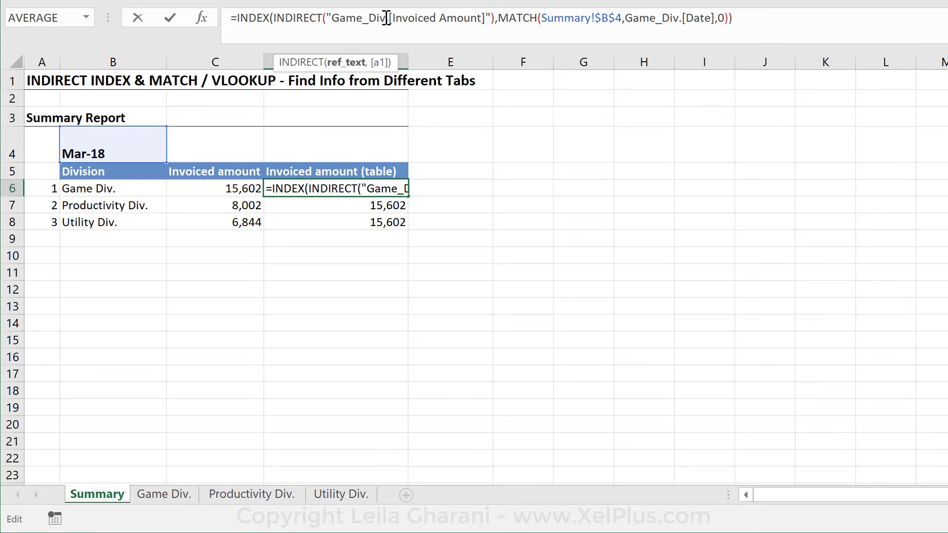
left_click_drag(388, 18, 328, 18)
key("Delete")
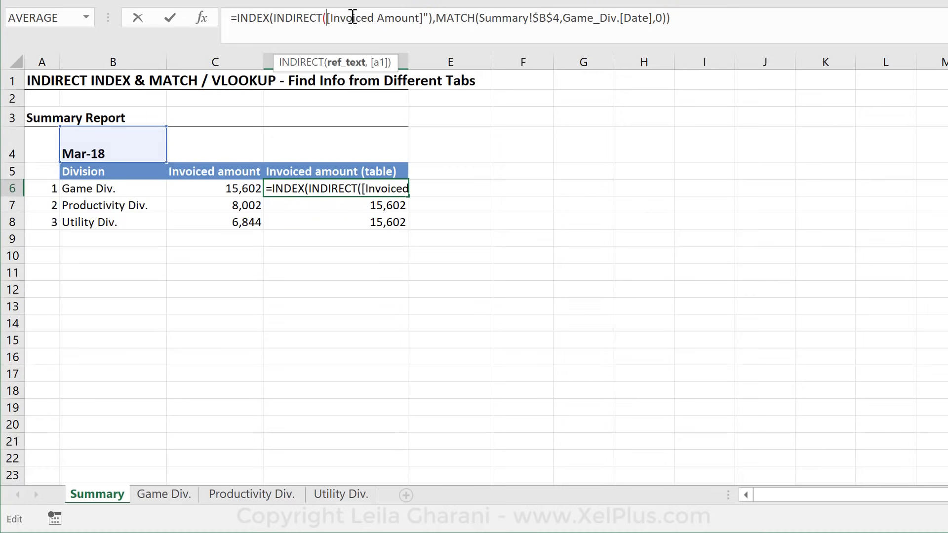
left_click(120, 189)
type("&")
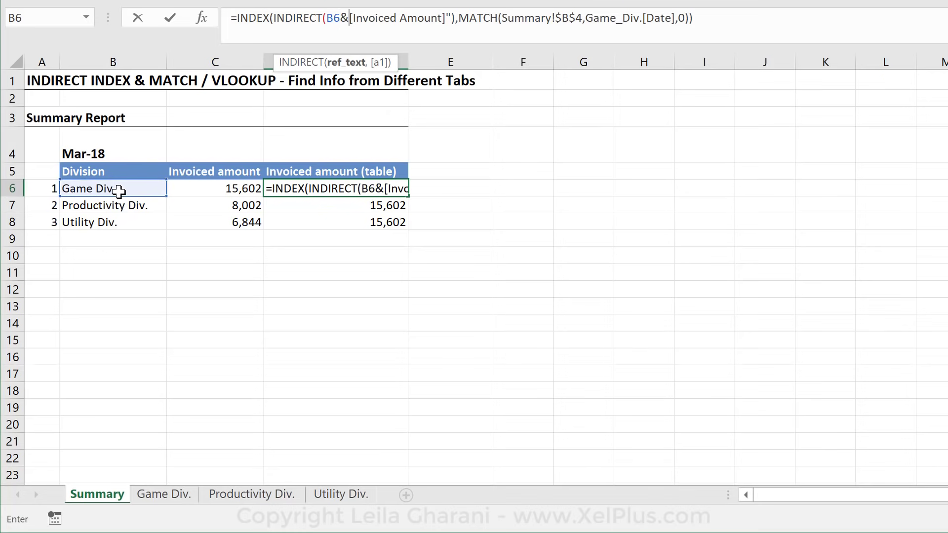
type("\"")
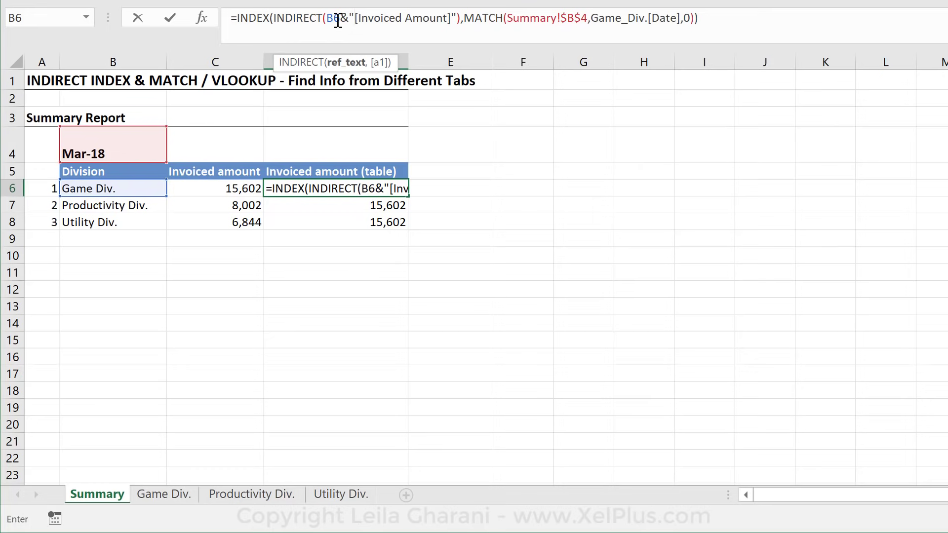
Wrap B6 in SUBSTITUTE within D6's INDIRECT to replace spaces with underscores, and enter the formula.
left_click_drag(341, 19, 329, 18)
left_click(329, 18)
type("sub")
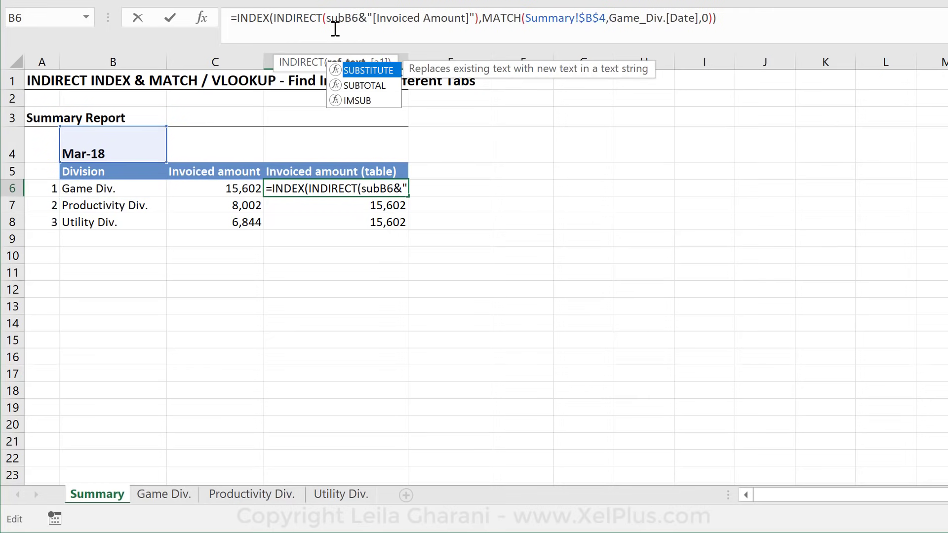
double_click(392, 71)
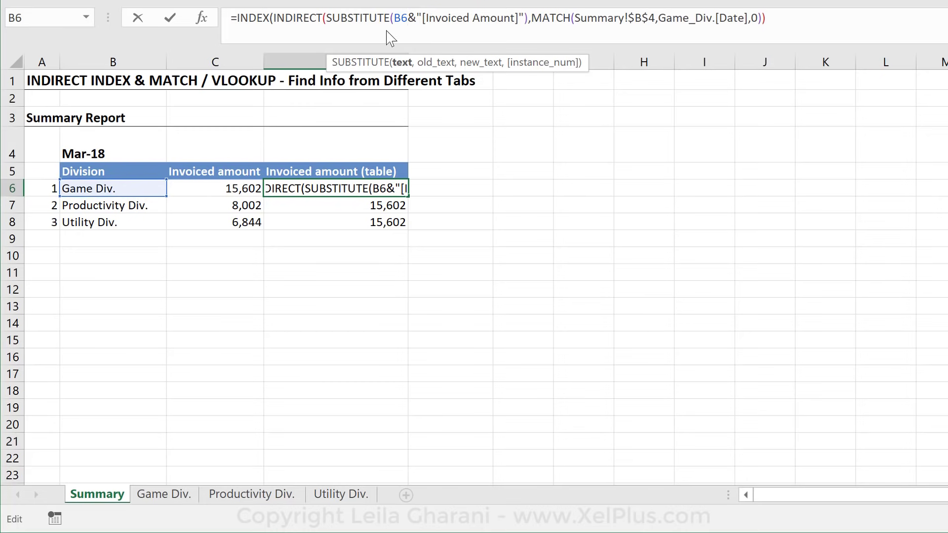
type(",")
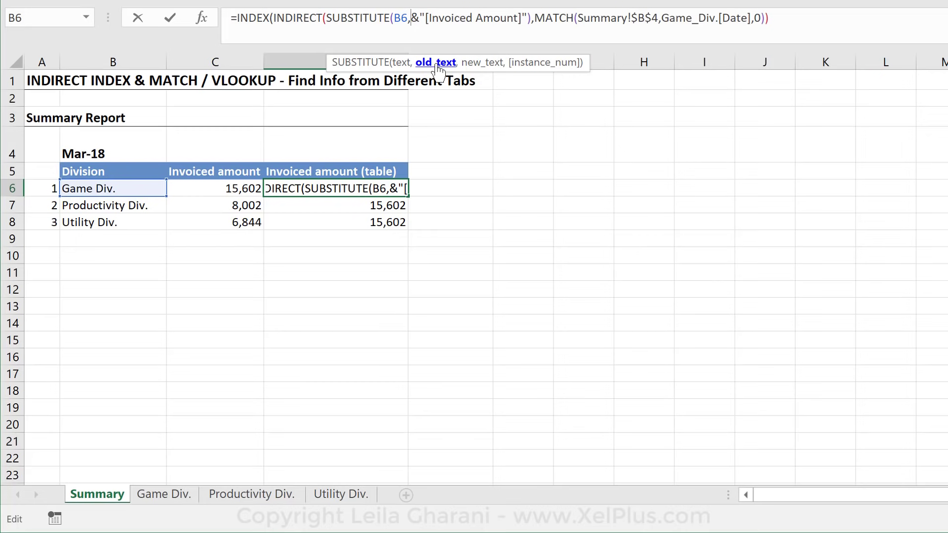
type("\" \"")
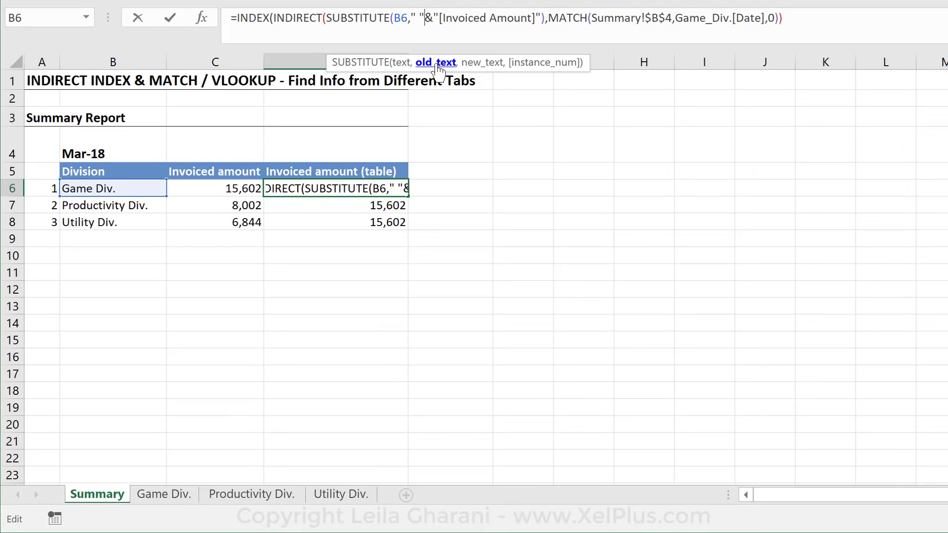
type(",")
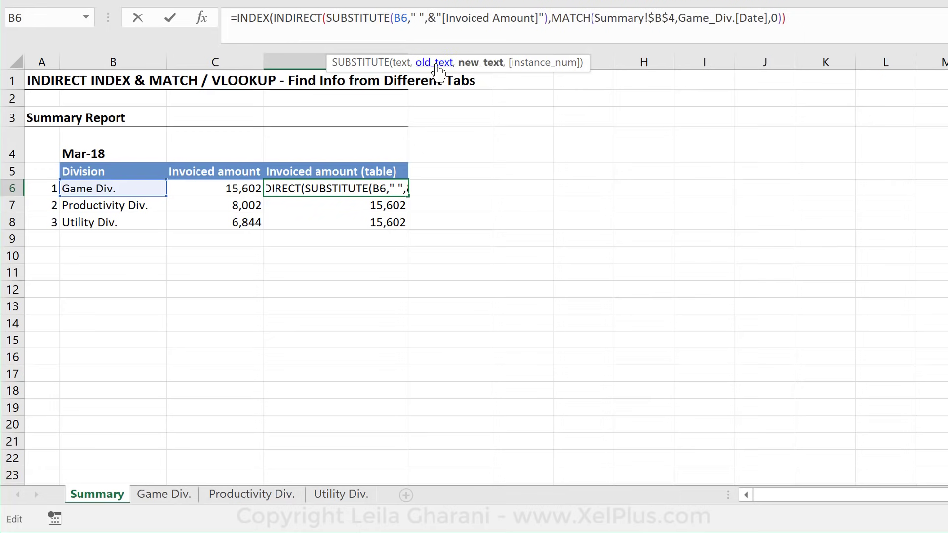
type("\"_\"")
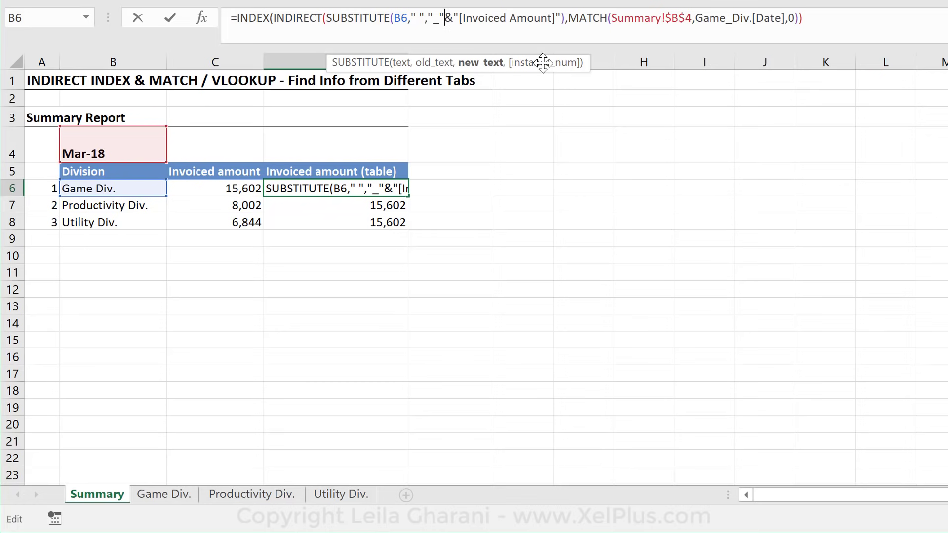
type(")")
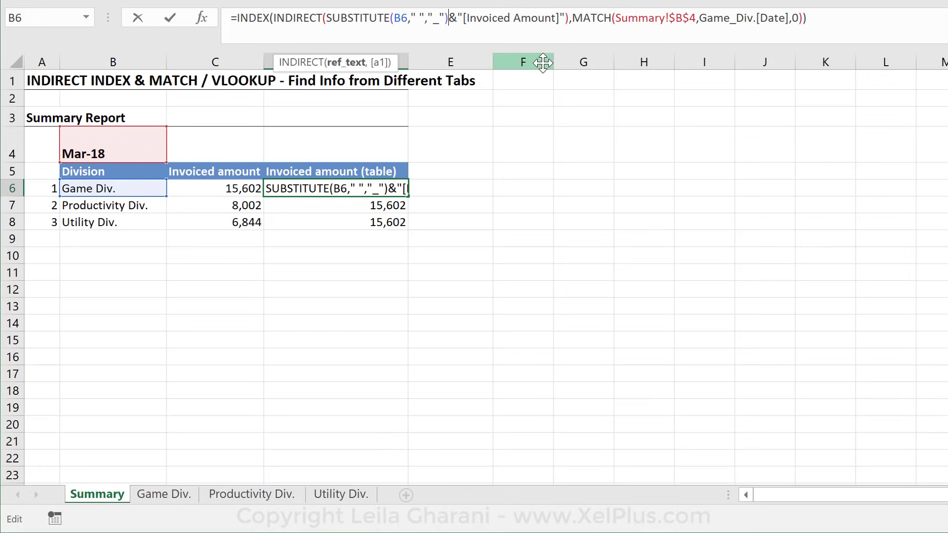
key("ctrl+Return")
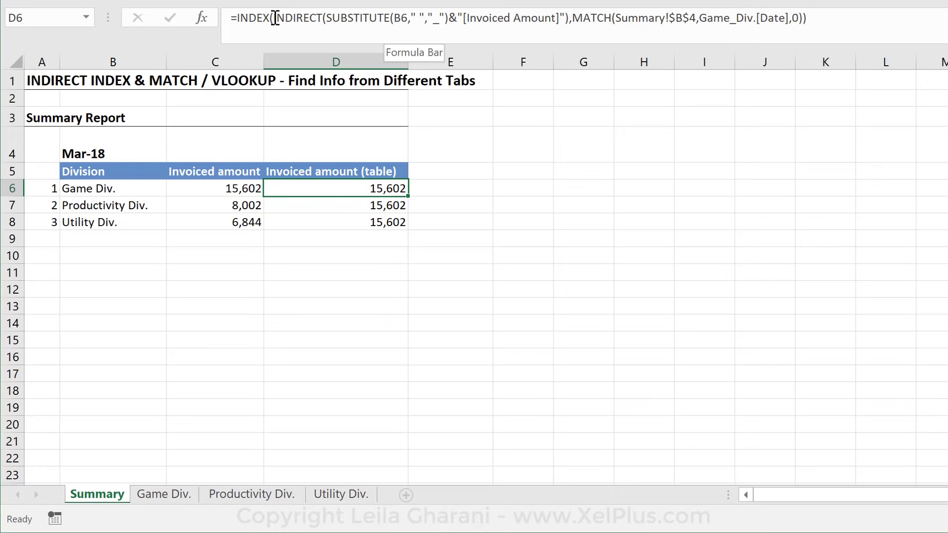
Make D6's MATCH lookup array INDIRECT(SUBSTITUTE(B6," ","_")&"[Date]") by reusing the first INDIRECT part, and copy the formula down to D8.
left_click(297, 19)
left_click_drag(296, 19, 463, 26)
key("ctrl+c")
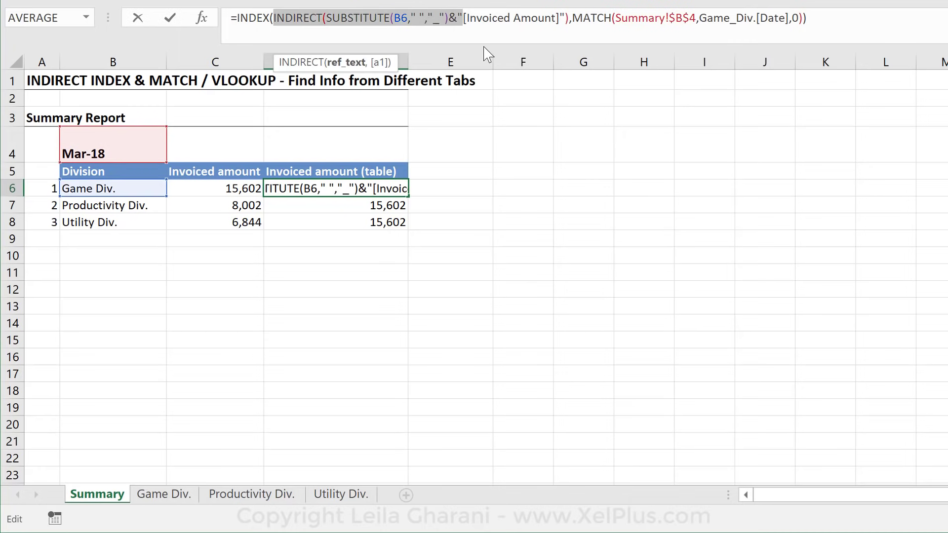
left_click_drag(700, 20, 757, 21)
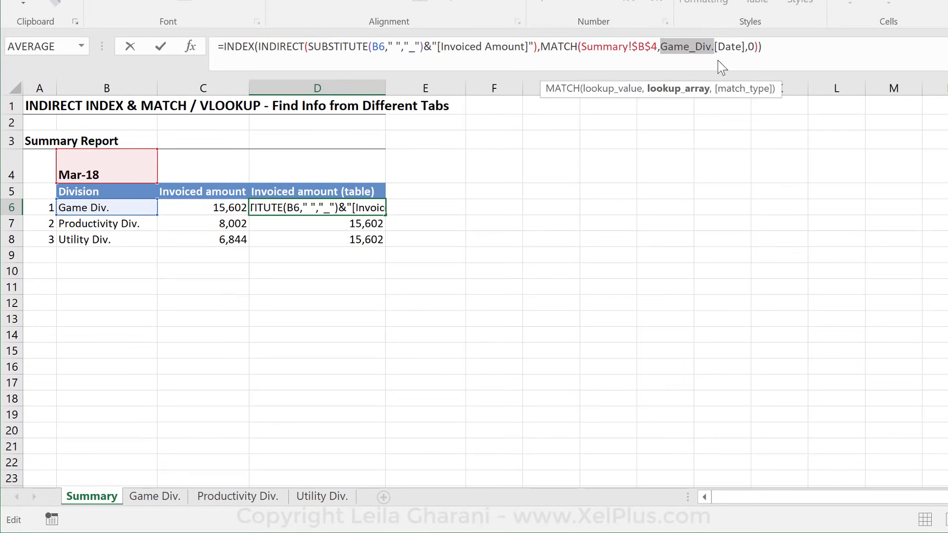
key("ctrl+v")
left_click(871, 49)
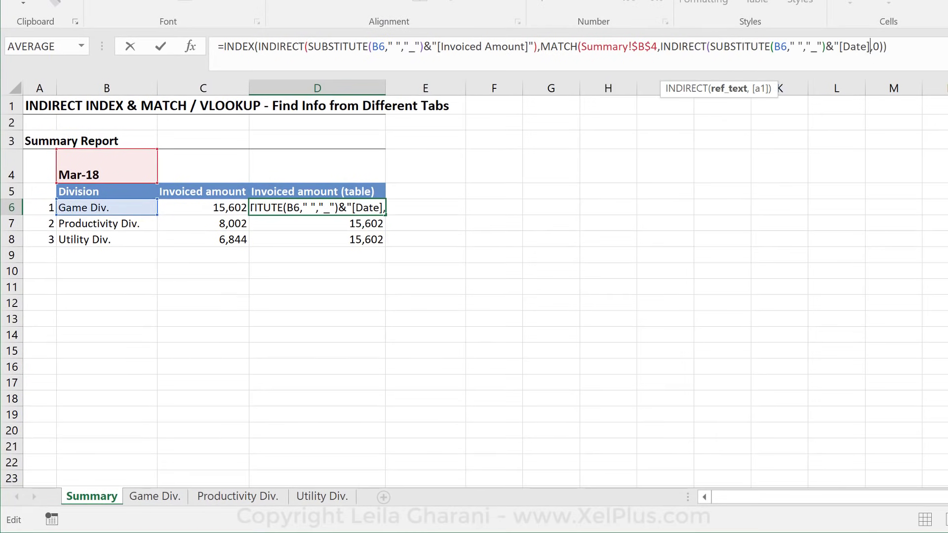
type("\"")
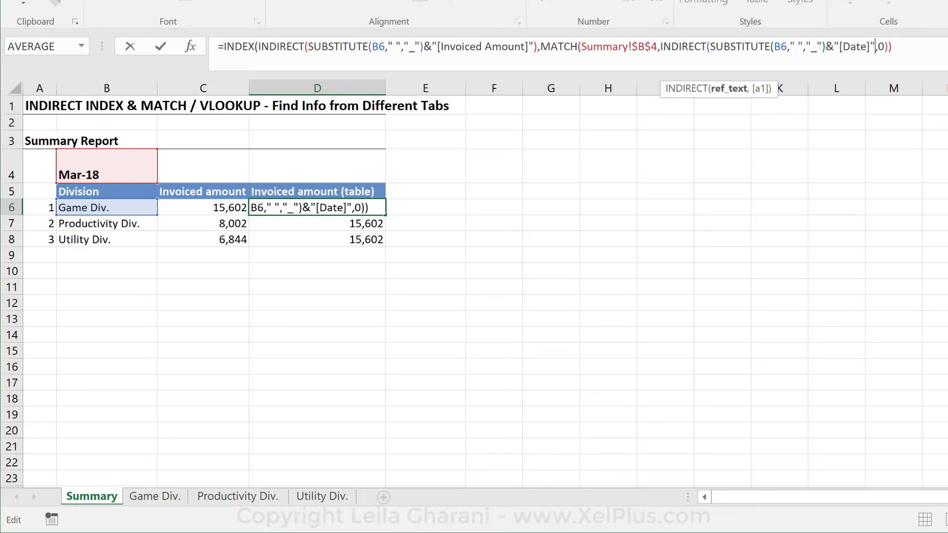
type(")")
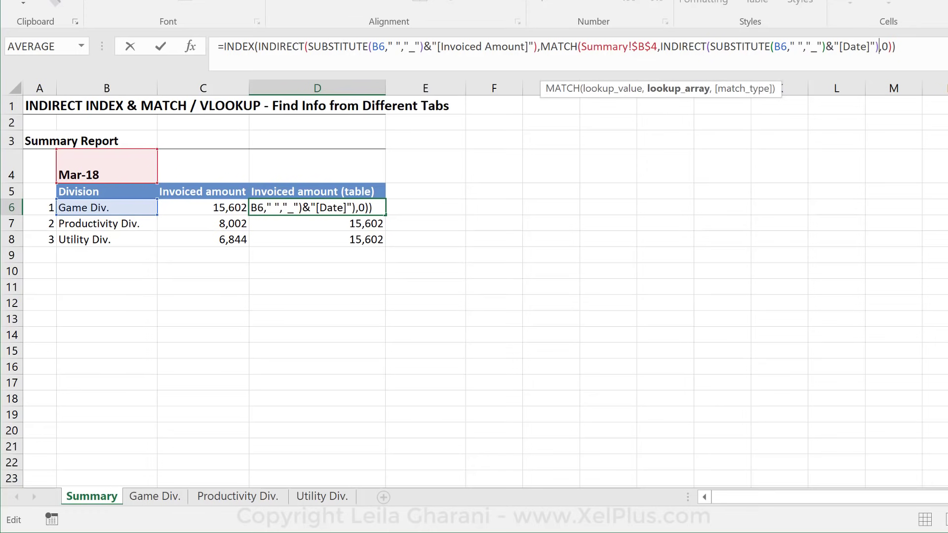
key("ctrl+Return")
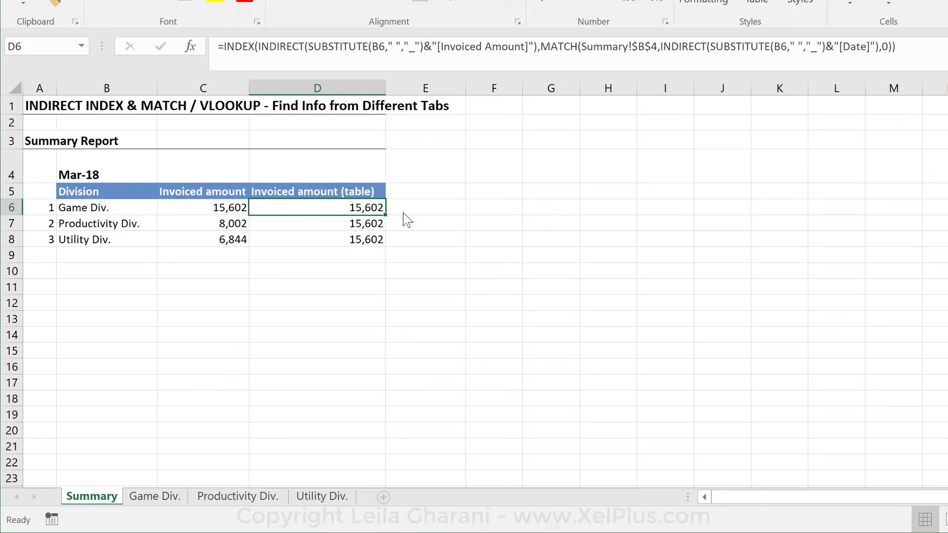
double_click(385, 215)
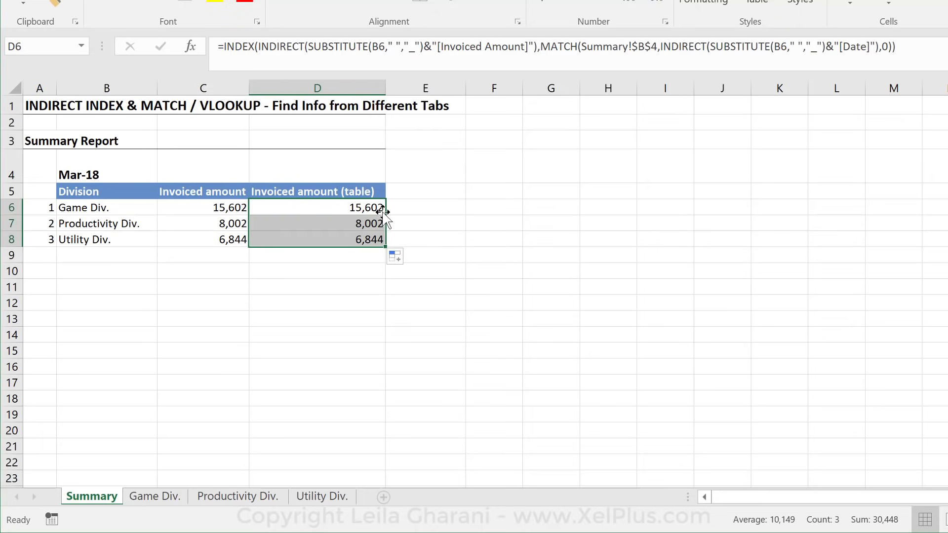
left_click(368, 224)
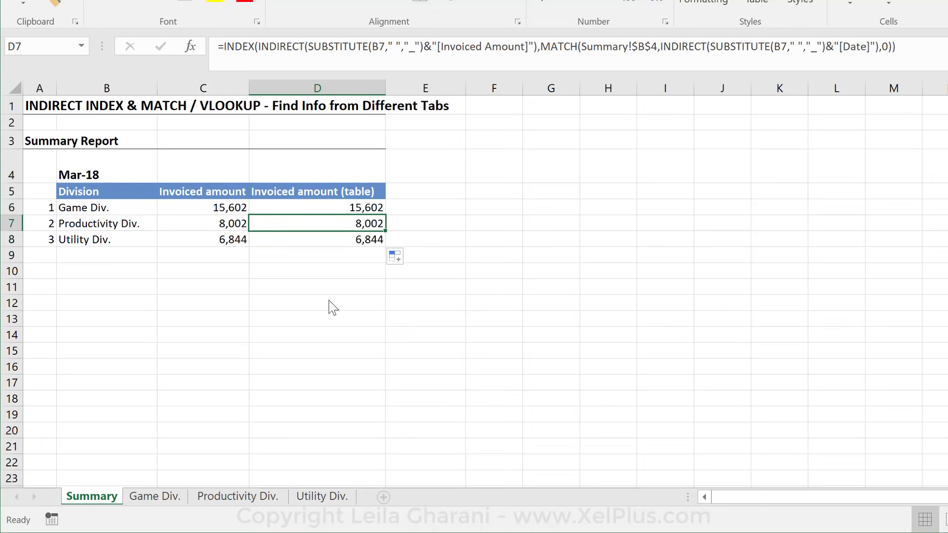
Add Jan-19 and Feb-19 rows to the division tables: 45 and 67 for Productivity, 23 and 45 for Utility, and 35 in Feb-19 for Game.
left_click(154, 496)
left_click_drag(60, 311, 74, 353)
left_click(240, 495)
type("67")
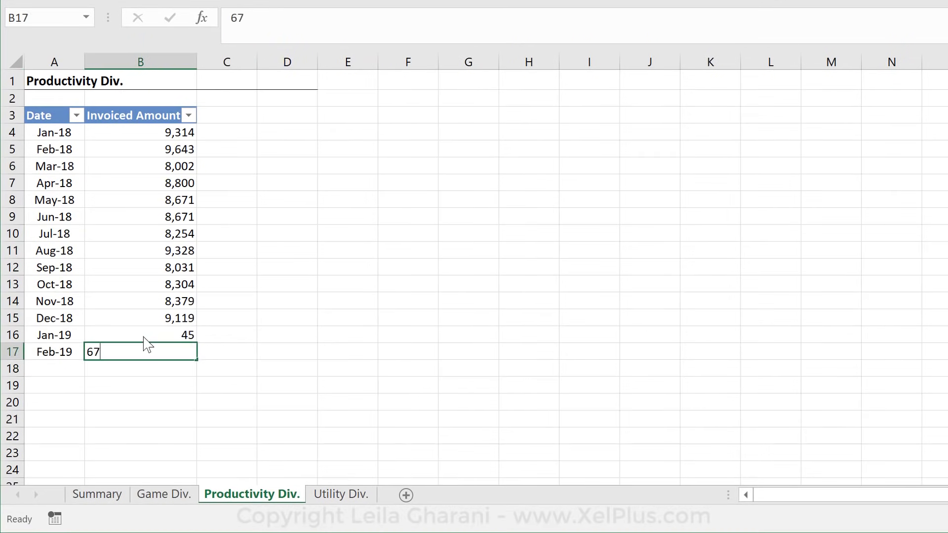
key("Return")
left_click(341, 494)
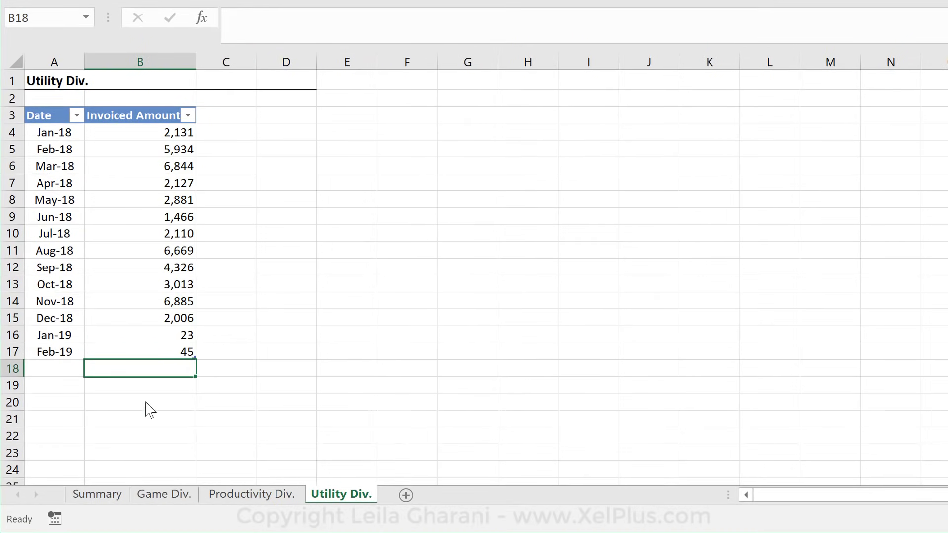
Set the report month in B4 of the Summary sheet to 2/1/2019 and check the VLOOKUP formula in C6.
left_click(120, 500)
left_click(112, 144)
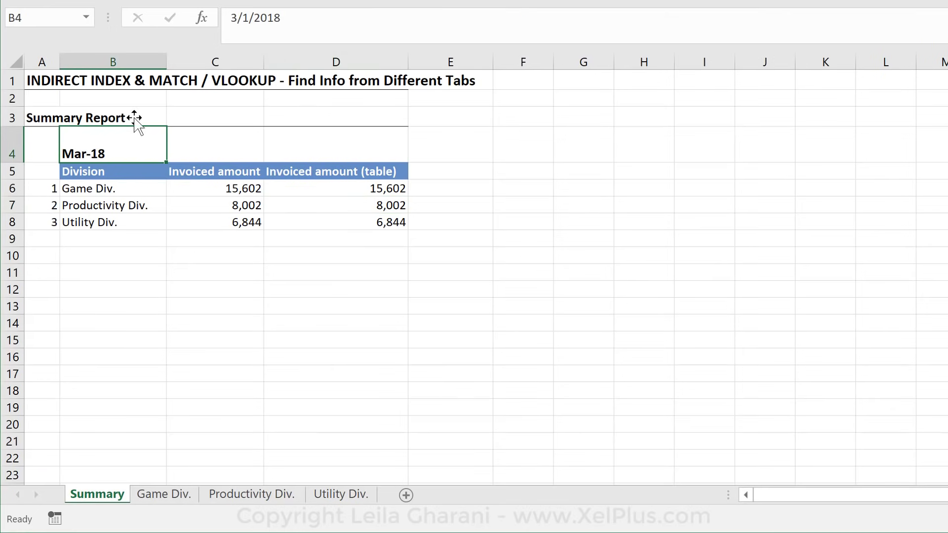
left_click(237, 18)
key("BackSpace")
type("2")
key("Right")
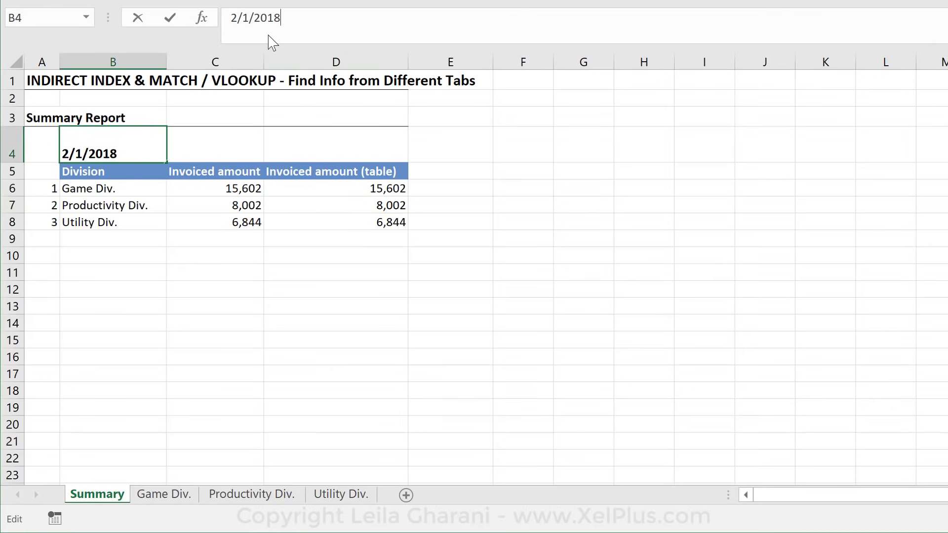
key("BackSpace")
type("9")
key("ctrl+Return")
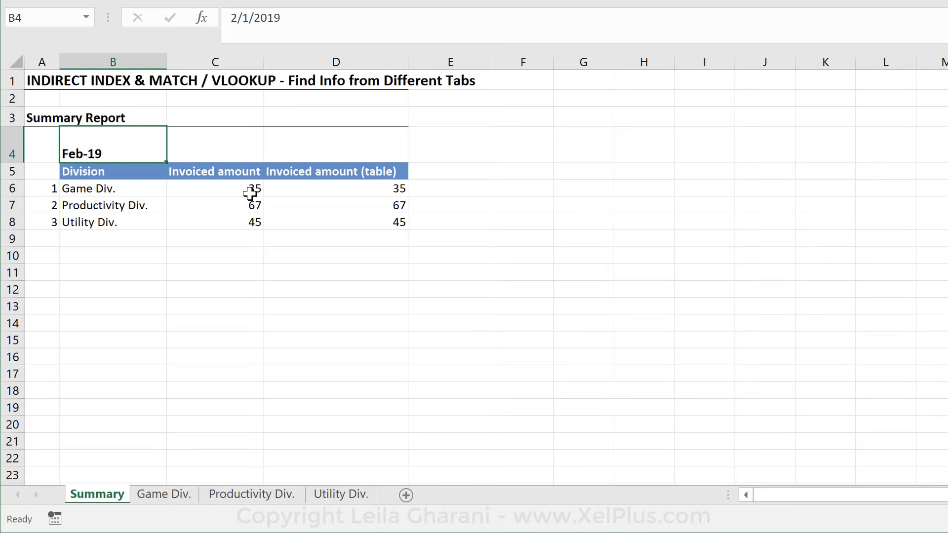
left_click(233, 190)
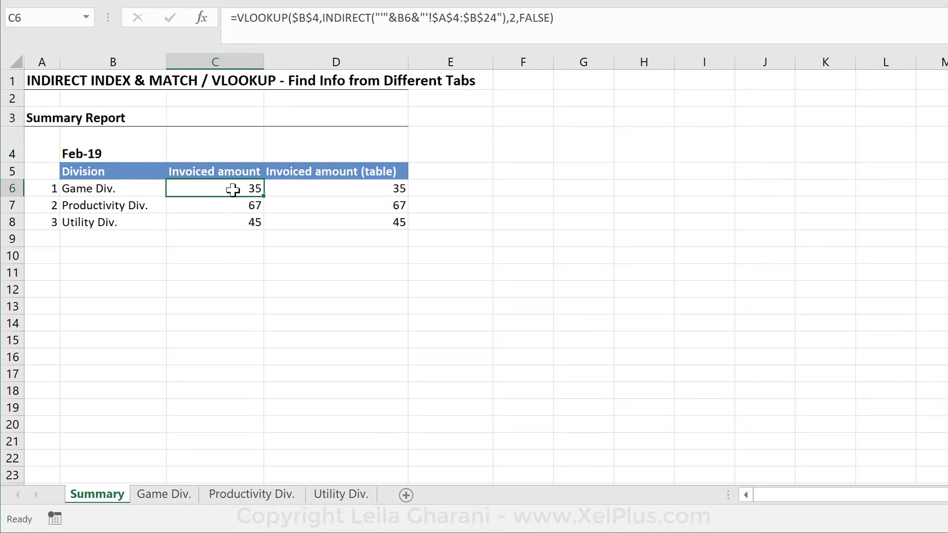